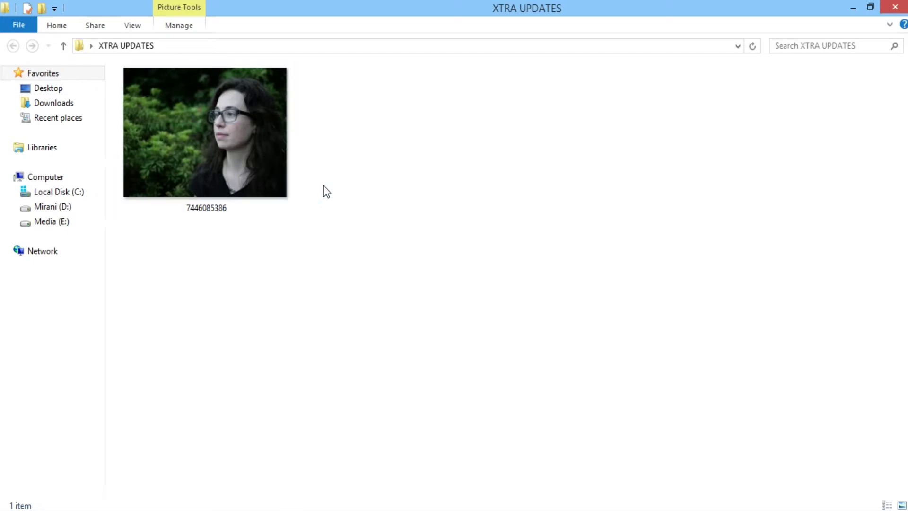
Import the photo 7446085386.jpg from the XTRA UPDATES folder into the Lightroom catalog and open it in the Develop module
{"action": "right_click", "coordinate": [336, 175]}
{"action": "left_click", "coordinate": [361, 228]}
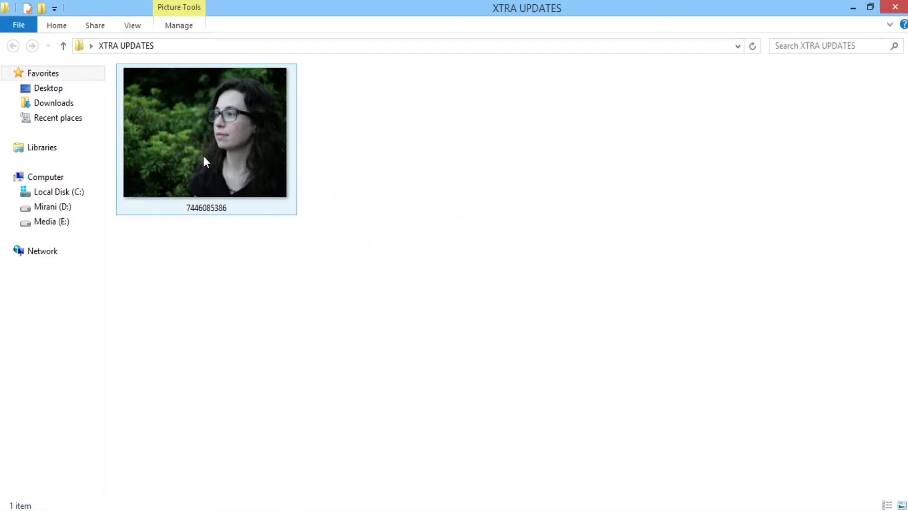
{"action": "left_click_drag", "start_coordinate": [206, 161], "coordinate": [294, 270]}
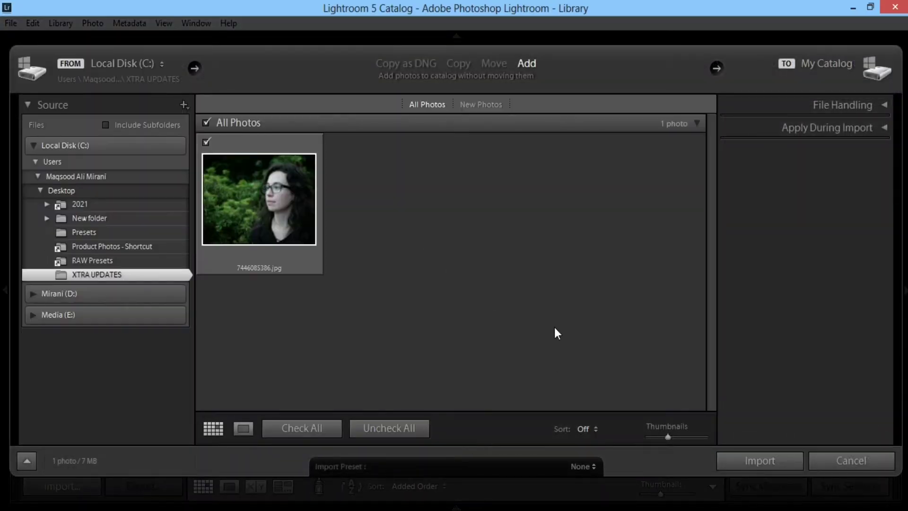
{"action": "left_click", "coordinate": [757, 460]}
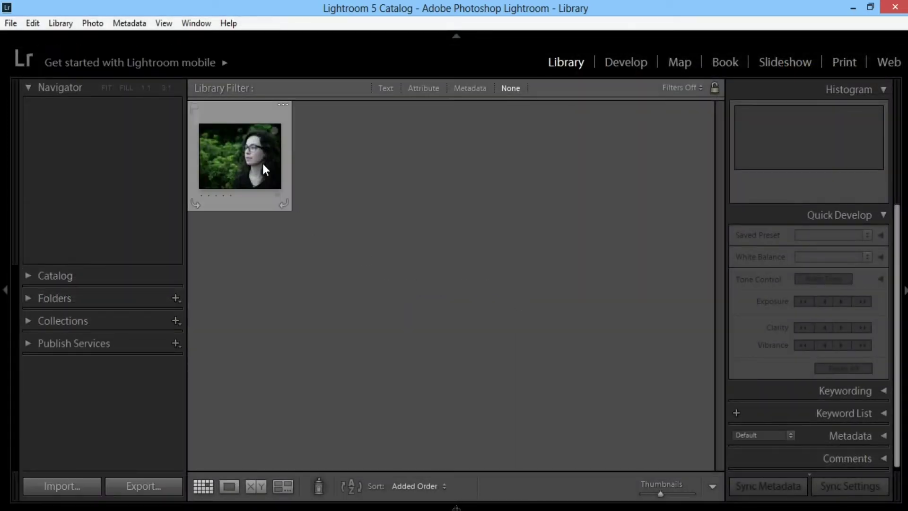
{"action": "left_click", "coordinate": [263, 164]}
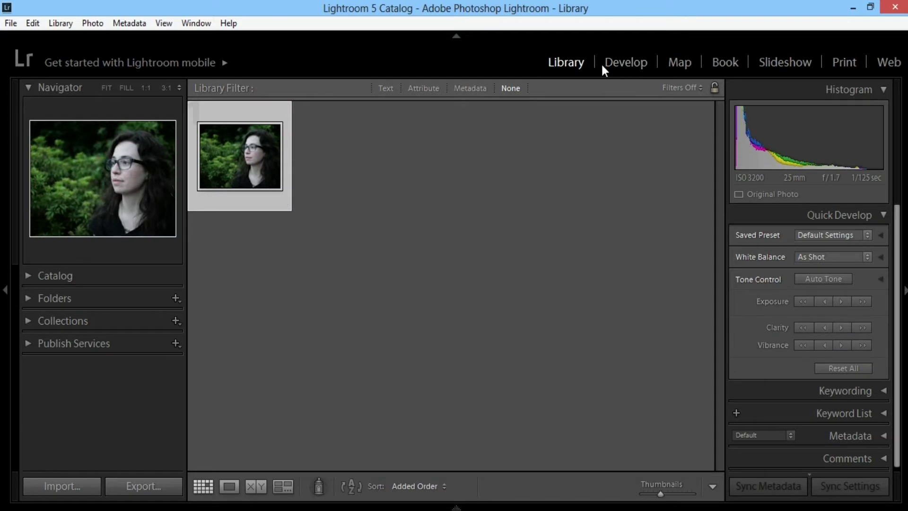
{"action": "left_click", "coordinate": [616, 63]}
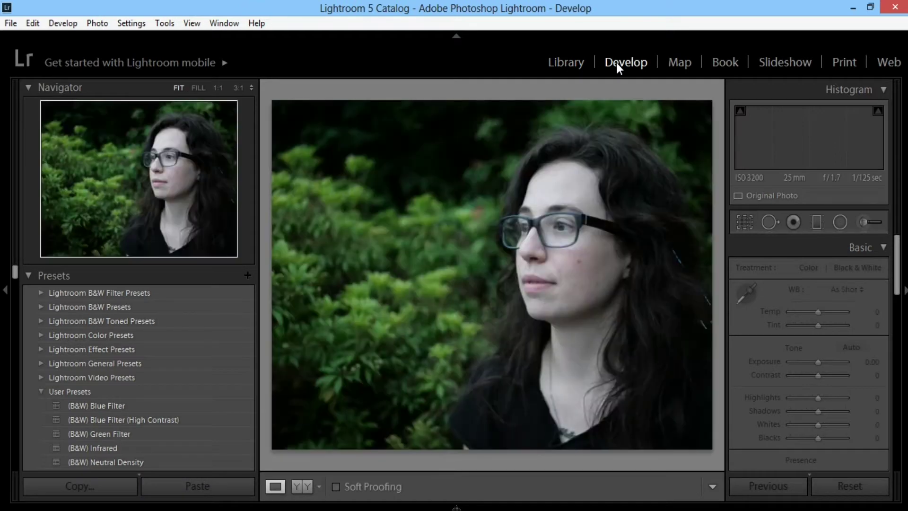
Apply the user preset 14_Fashion Lightroom Presets Vol. 2 to the portrait, comparing it with 13_Fashion Lightroom Presets Vol. 2
{"action": "scroll", "coordinate": [153, 418], "scroll_direction": "down", "scroll_amount": 6}
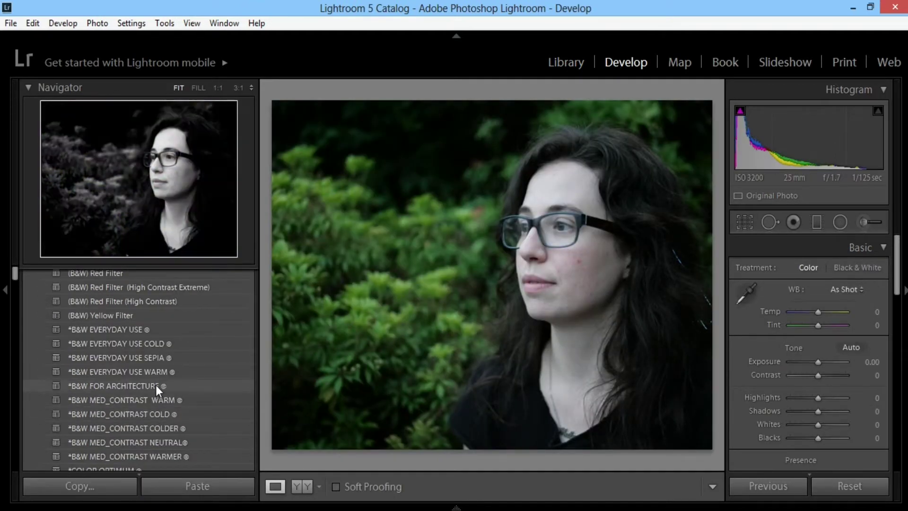
{"action": "scroll", "coordinate": [160, 354], "scroll_direction": "down", "scroll_amount": 5}
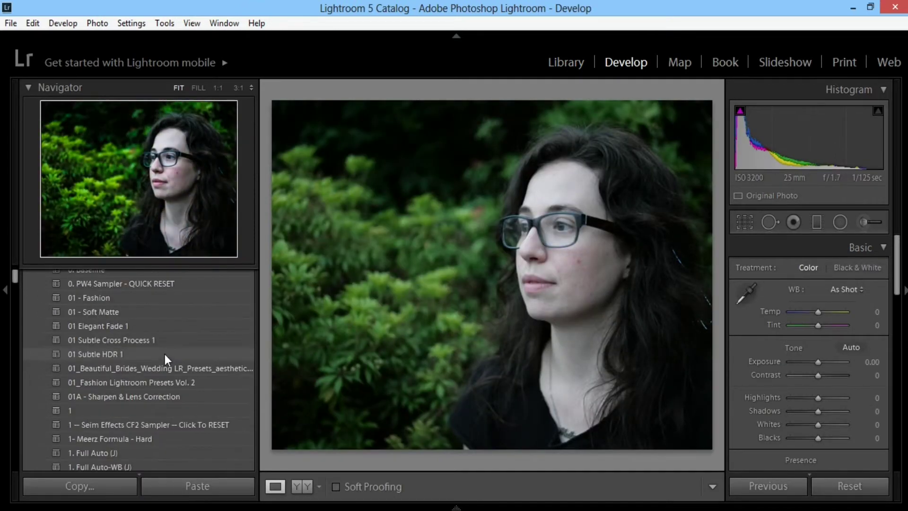
{"action": "scroll", "coordinate": [164, 354], "scroll_direction": "down", "scroll_amount": 7}
{"action": "scroll", "coordinate": [158, 368], "scroll_direction": "down", "scroll_amount": 8}
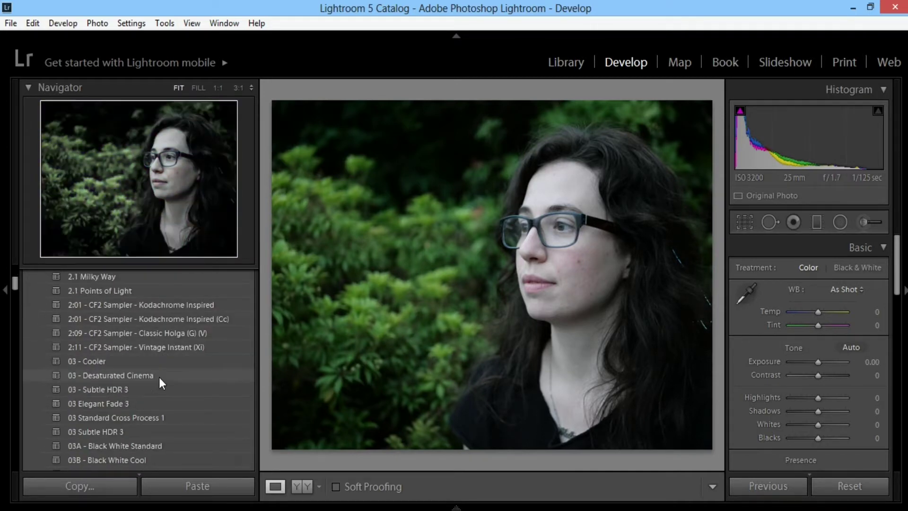
{"action": "scroll", "coordinate": [159, 377], "scroll_direction": "down", "scroll_amount": 5}
{"action": "scroll", "coordinate": [144, 402], "scroll_direction": "down", "scroll_amount": 10}
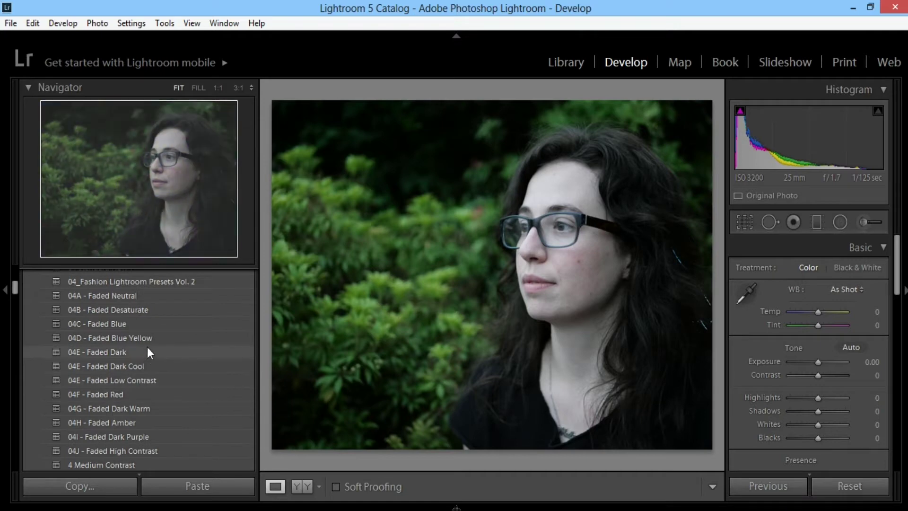
{"action": "scroll", "coordinate": [146, 392], "scroll_direction": "down", "scroll_amount": 5}
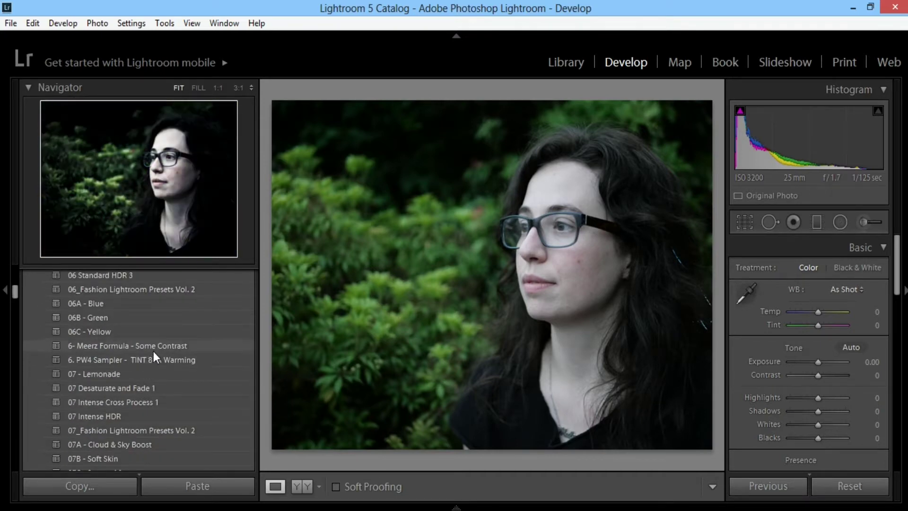
{"action": "scroll", "coordinate": [148, 368], "scroll_direction": "down", "scroll_amount": 6}
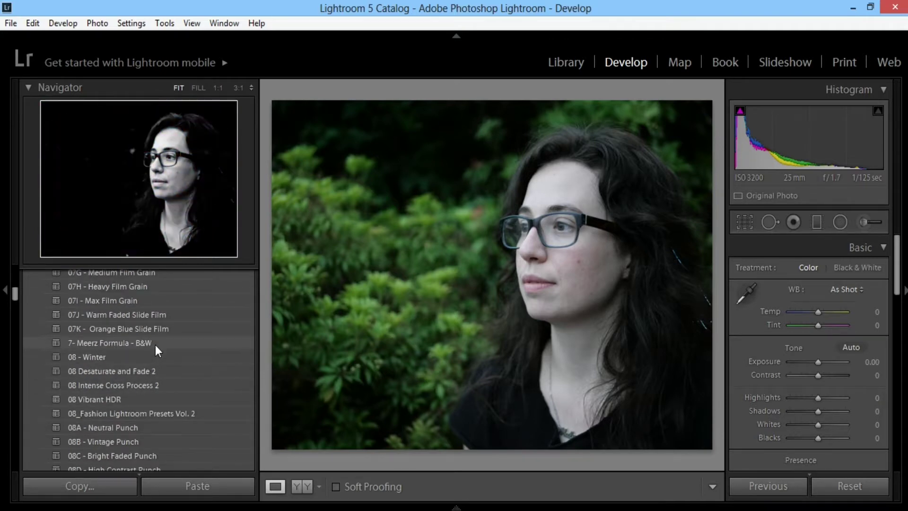
{"action": "scroll", "coordinate": [155, 345], "scroll_direction": "down", "scroll_amount": 5}
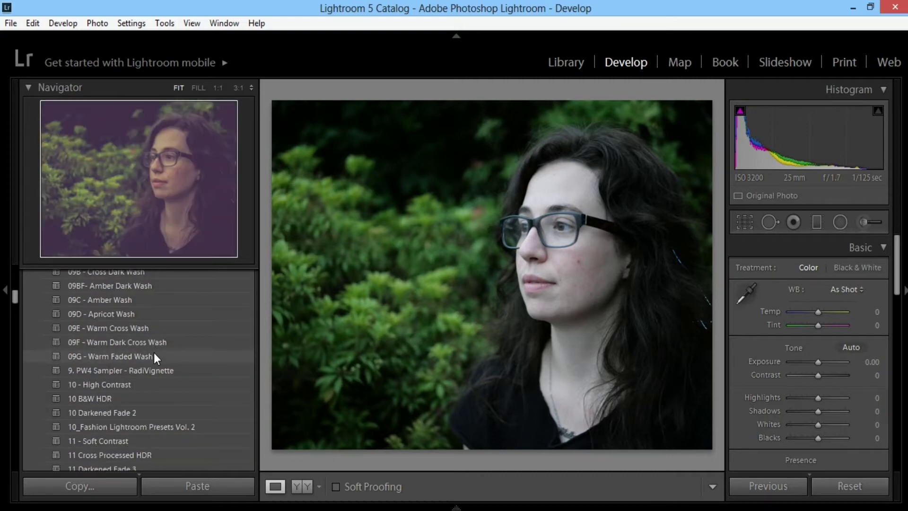
{"action": "scroll", "coordinate": [150, 384], "scroll_direction": "down", "scroll_amount": 5}
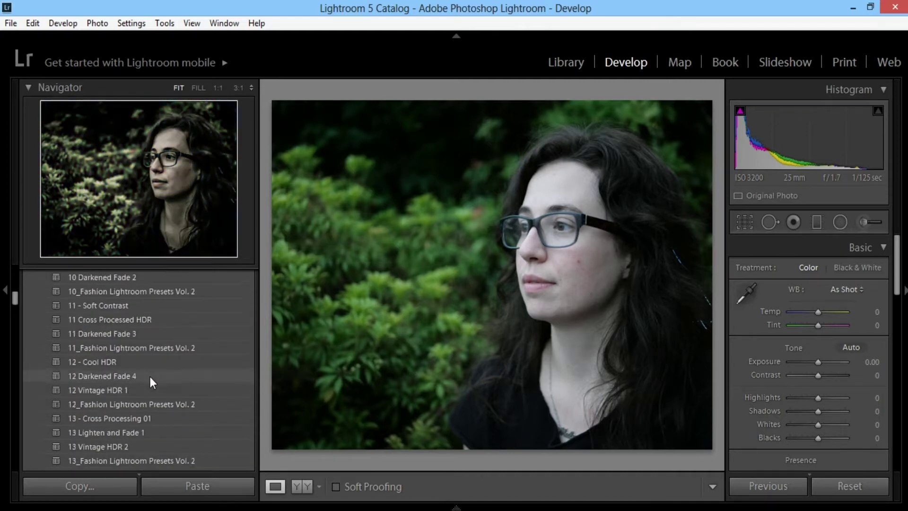
{"action": "scroll", "coordinate": [149, 376], "scroll_direction": "down", "scroll_amount": 5}
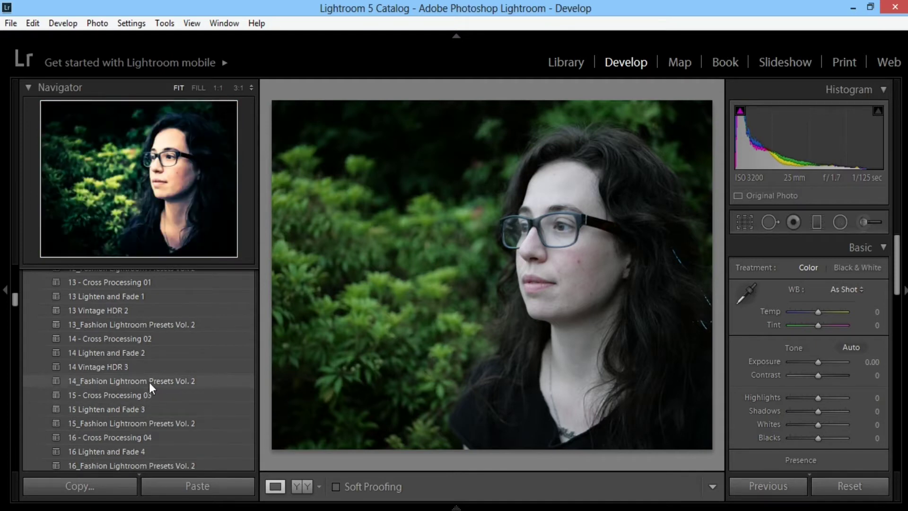
{"action": "left_click", "coordinate": [150, 382]}
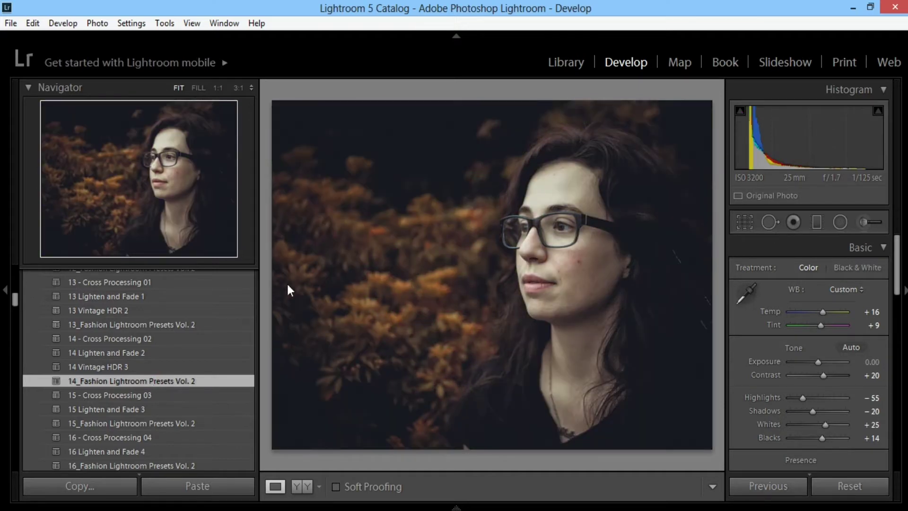
{"action": "left_click", "coordinate": [176, 324]}
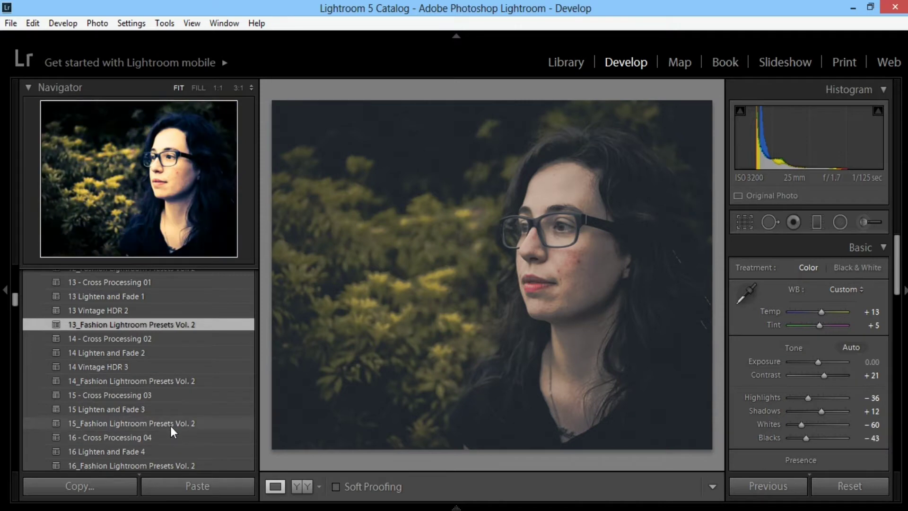
{"action": "left_click", "coordinate": [166, 381]}
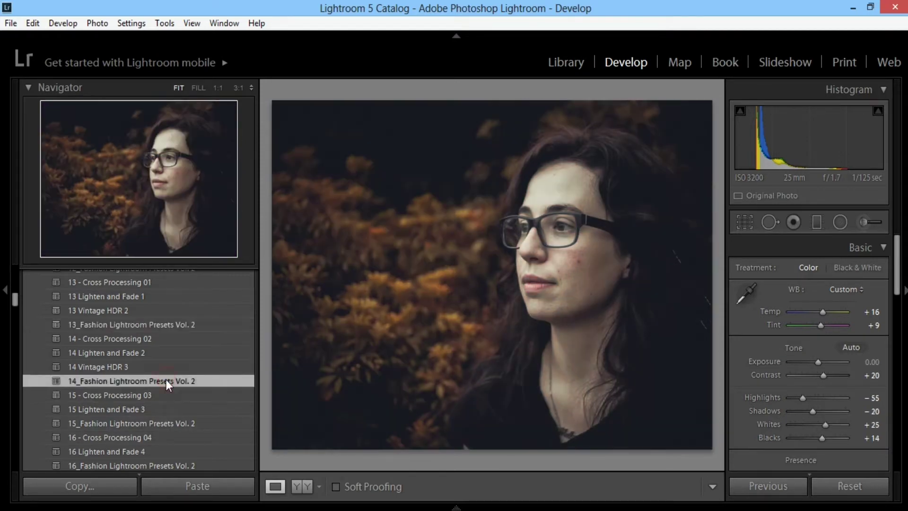
Inspect the nose, glasses and eyes of the graded portrait at 1:1 and return to the fitted view
{"action": "left_click", "coordinate": [492, 244]}
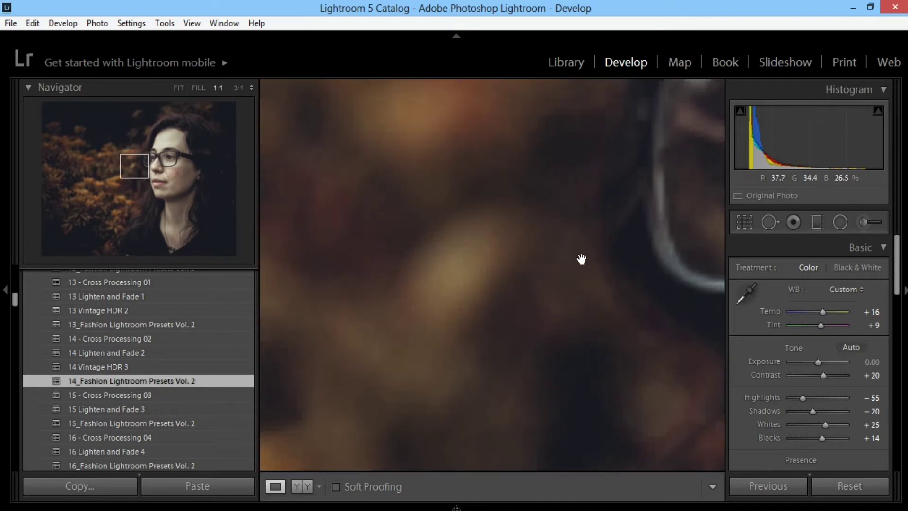
{"action": "left_click_drag", "start_coordinate": [619, 251], "coordinate": [402, 178]}
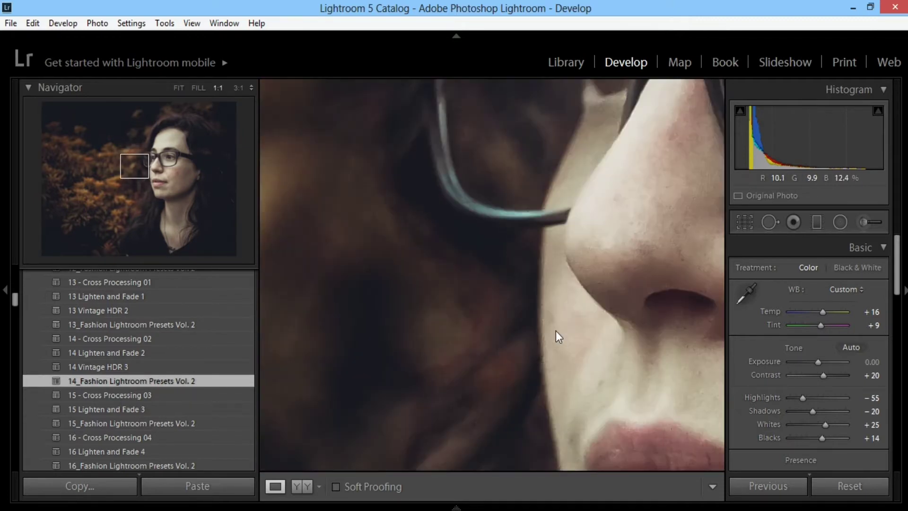
{"action": "left_click_drag", "start_coordinate": [558, 336], "coordinate": [373, 448]}
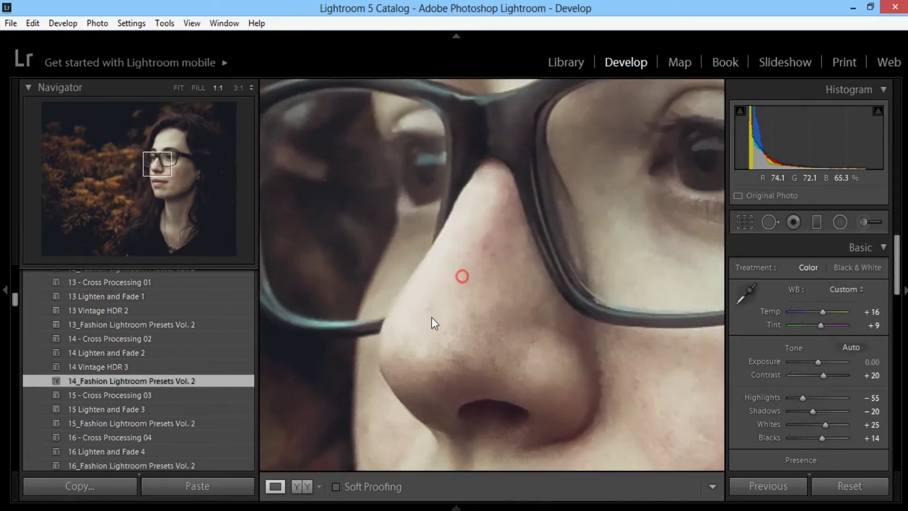
{"action": "left_click_drag", "start_coordinate": [434, 324], "coordinate": [411, 351]}
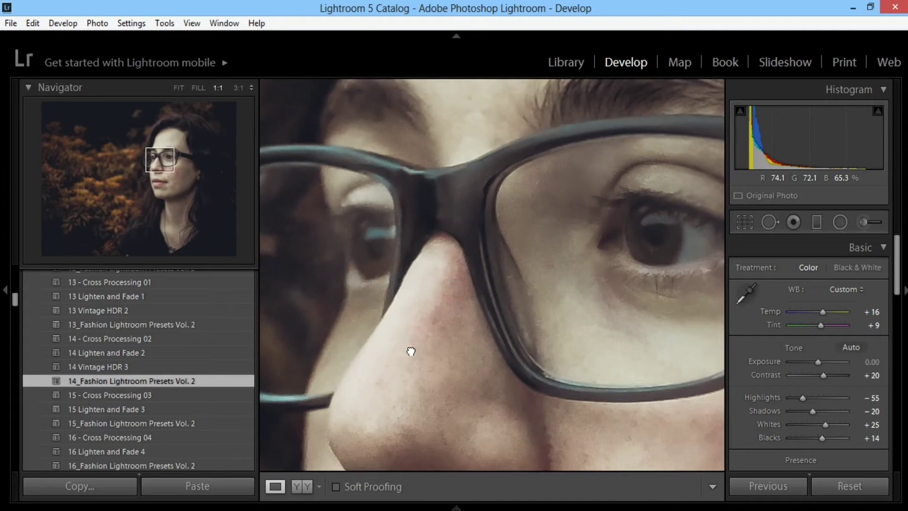
{"action": "left_click", "coordinate": [480, 253]}
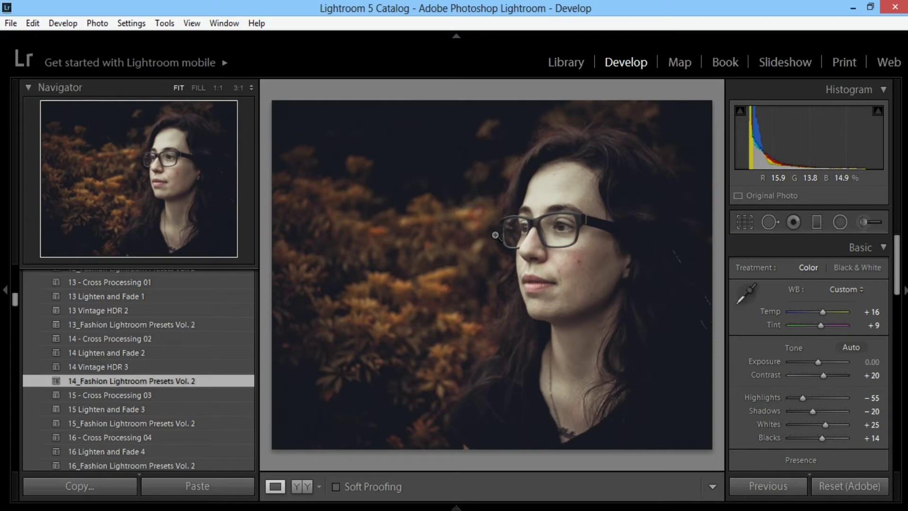
Export the edited photo to the same folder as the original, using the Filename - Sequence naming with start number 1
{"action": "key", "text": "ctrl+shift+e"}
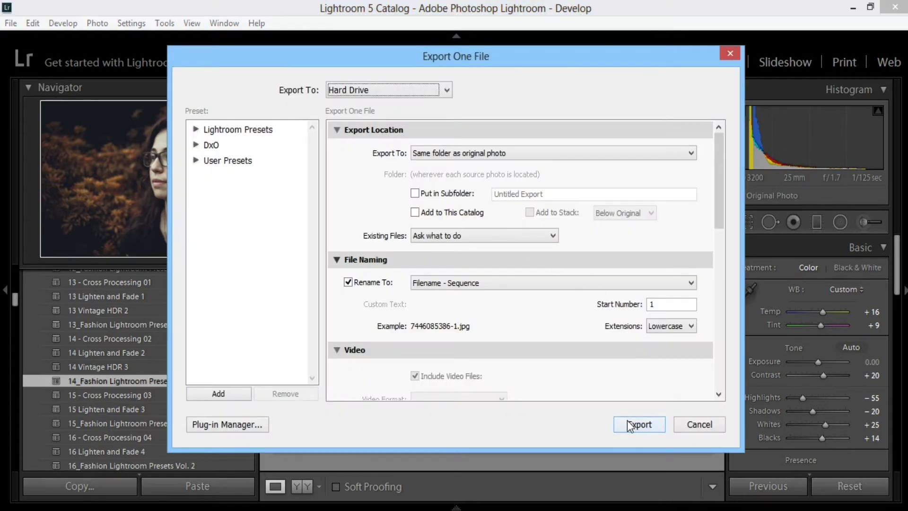
{"action": "left_click", "coordinate": [634, 424]}
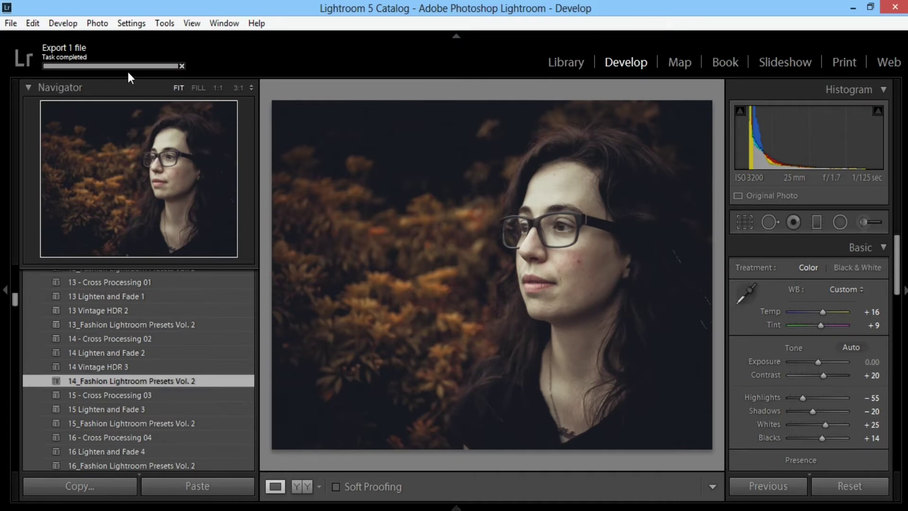
Remove the exported photo from the catalog and return to the Library module
{"action": "key", "text": "Delete"}
{"action": "left_click", "coordinate": [488, 286]}
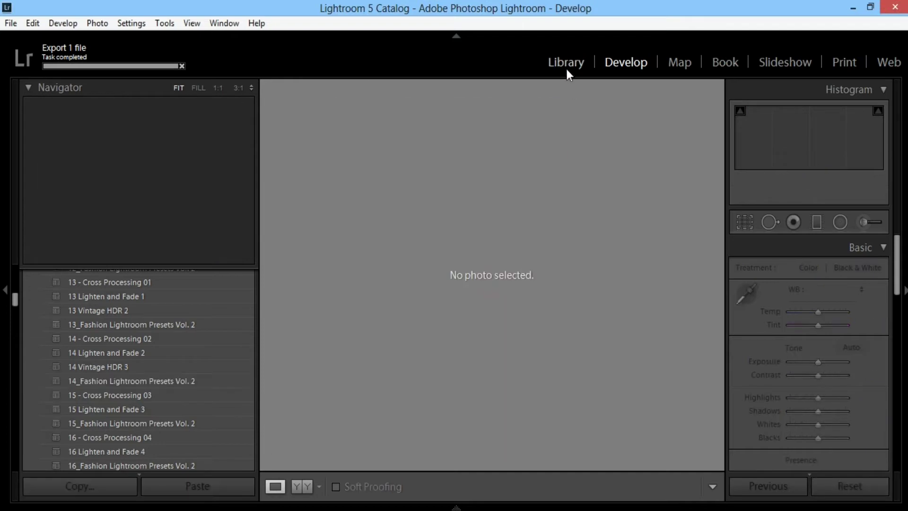
{"action": "left_click", "coordinate": [566, 66]}
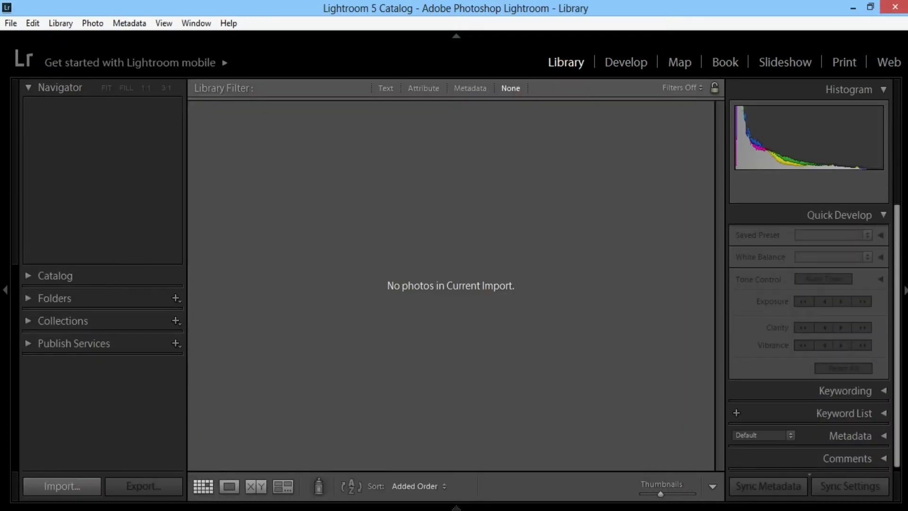
{"action": "key", "text": "alt+Tab"}
{"action": "left_click_drag", "start_coordinate": [396, 194], "coordinate": [350, 314]}
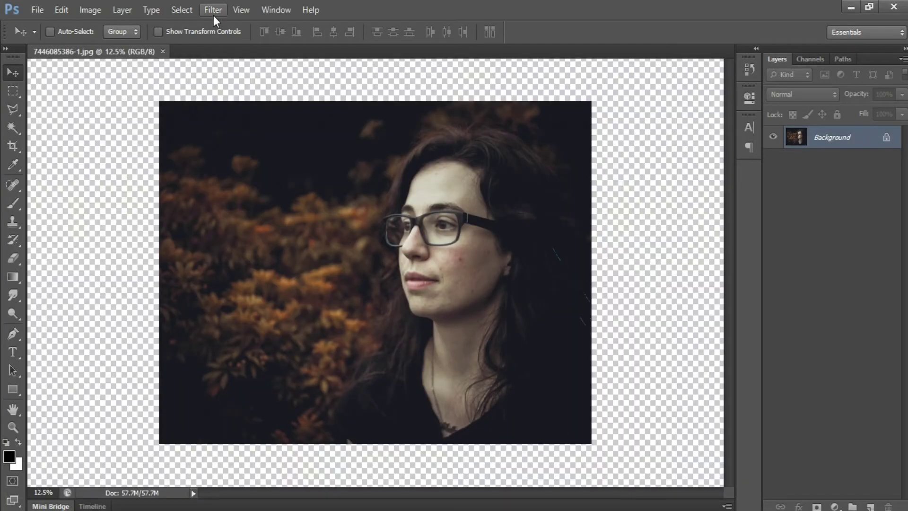
{"action": "left_click", "coordinate": [213, 10]}
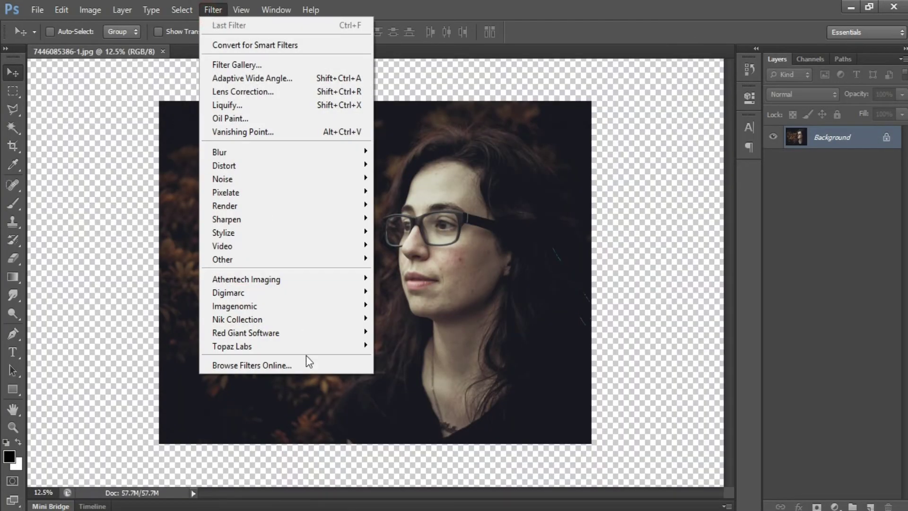
{"action": "mouse_move", "coordinate": [304, 306]}
{"action": "left_click", "coordinate": [420, 305]}
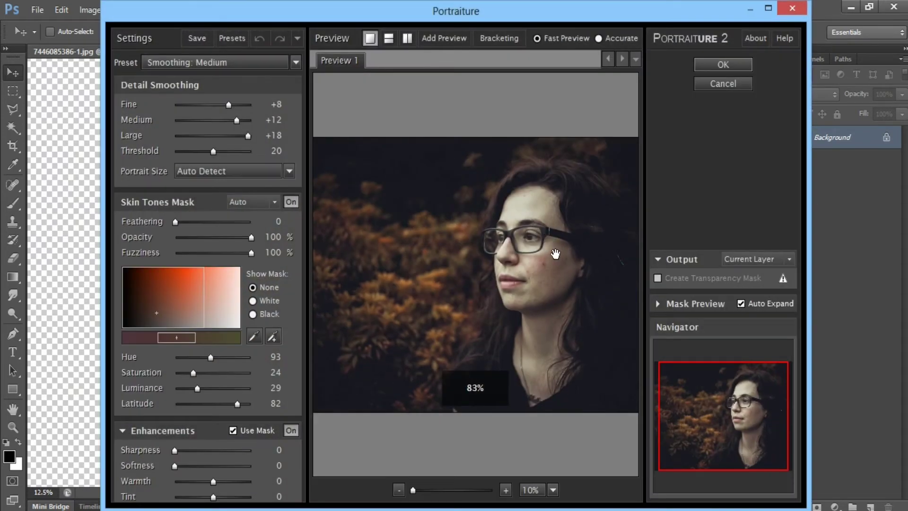
{"action": "left_click", "coordinate": [556, 254]}
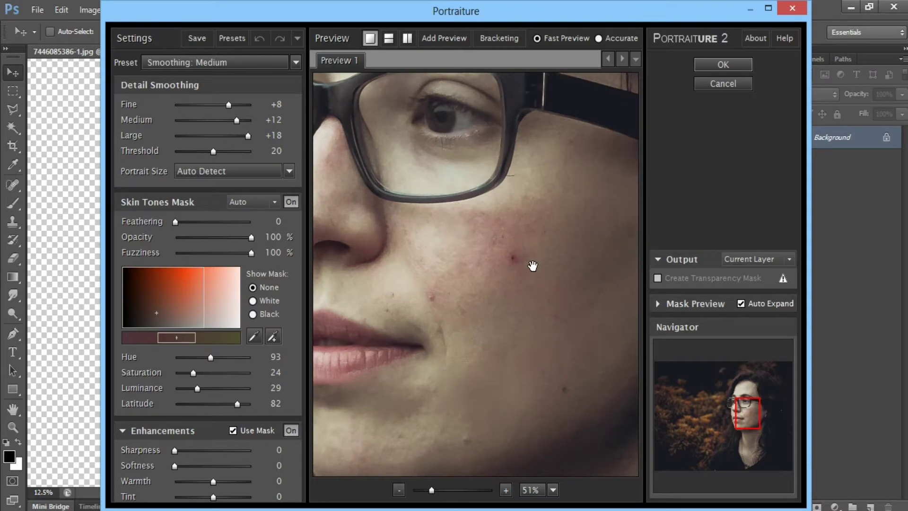
{"action": "left_click_drag", "start_coordinate": [513, 242], "coordinate": [532, 341]}
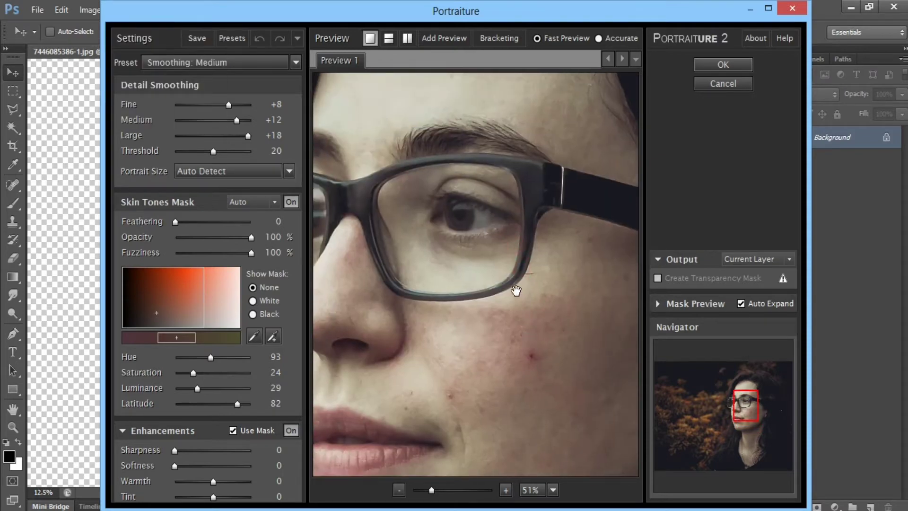
{"action": "left_click", "coordinate": [742, 69]}
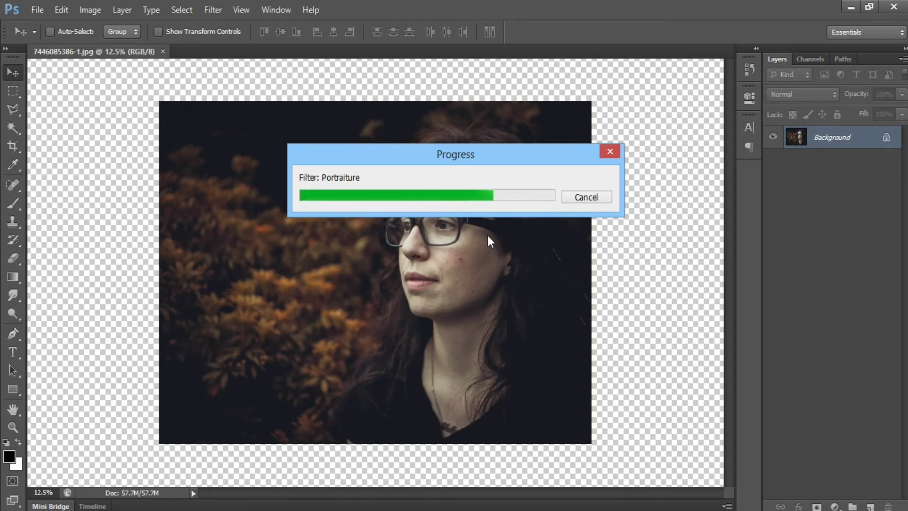
Remove the blemishes on the cheek, jaw and above the upper lip with the Content-Aware Spot Healing Brush, enlarging the brush to 100
{"action": "scroll", "coordinate": [500, 254], "scroll_direction": "up", "scroll_amount": 2}
{"action": "scroll", "coordinate": [503, 258], "scroll_direction": "up", "scroll_amount": 5}
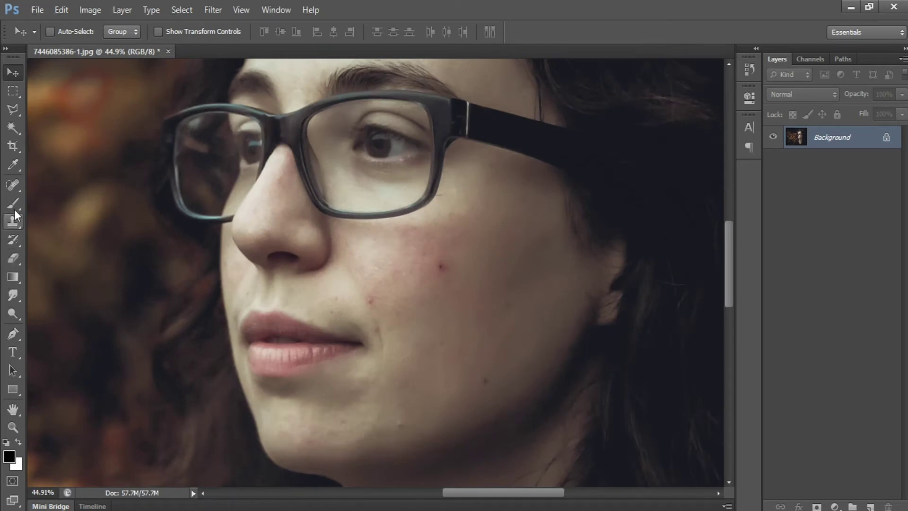
{"action": "left_click", "coordinate": [13, 185]}
{"action": "scroll", "coordinate": [456, 321], "scroll_direction": "up", "scroll_amount": 4}
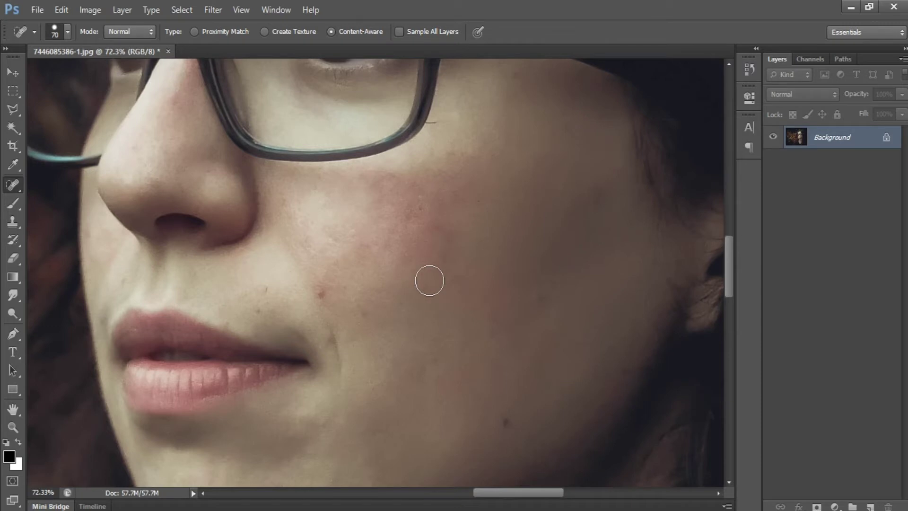
{"action": "left_click", "coordinate": [331, 290]}
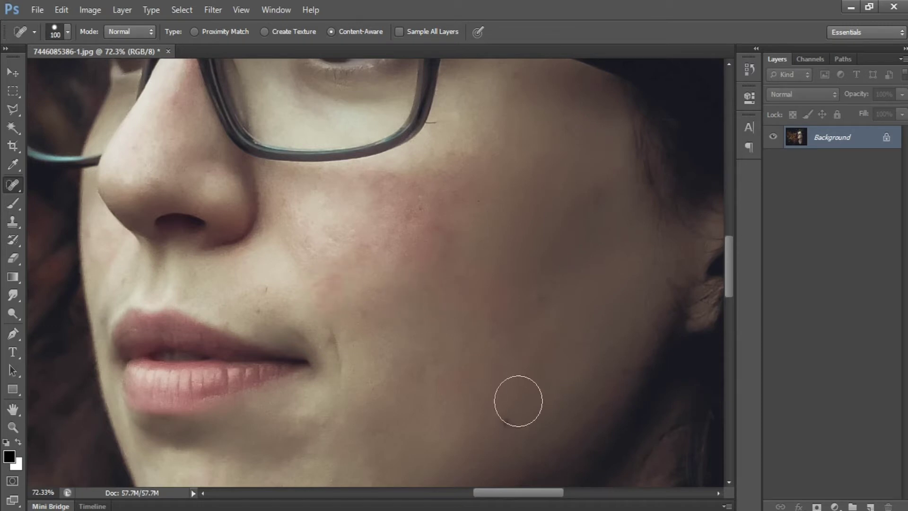
{"action": "left_click", "coordinate": [505, 411]}
{"action": "mouse_move", "coordinate": [525, 219]}
{"action": "left_mouse_down"}
{"action": "mouse_move", "coordinate": [547, 388]}
{"action": "mouse_move", "coordinate": [572, 174]}
{"action": "left_mouse_up"}
{"action": "left_click_drag", "start_coordinate": [326, 293], "coordinate": [370, 301]}
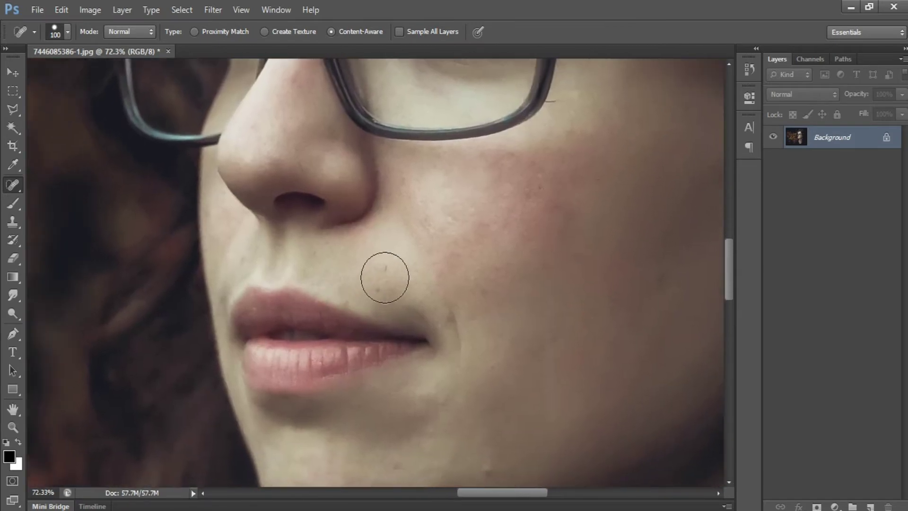
{"action": "left_click", "coordinate": [385, 278]}
Heal the remaining small spots on the chin and the side of the cheek with the Spot Healing Brush at size 100
{"action": "mouse_move", "coordinate": [560, 287]}
{"action": "left_mouse_down"}
{"action": "mouse_move", "coordinate": [530, 127]}
{"action": "mouse_move", "coordinate": [491, 92]}
{"action": "left_mouse_up"}
{"action": "left_click_drag", "start_coordinate": [505, 211], "coordinate": [478, 217]}
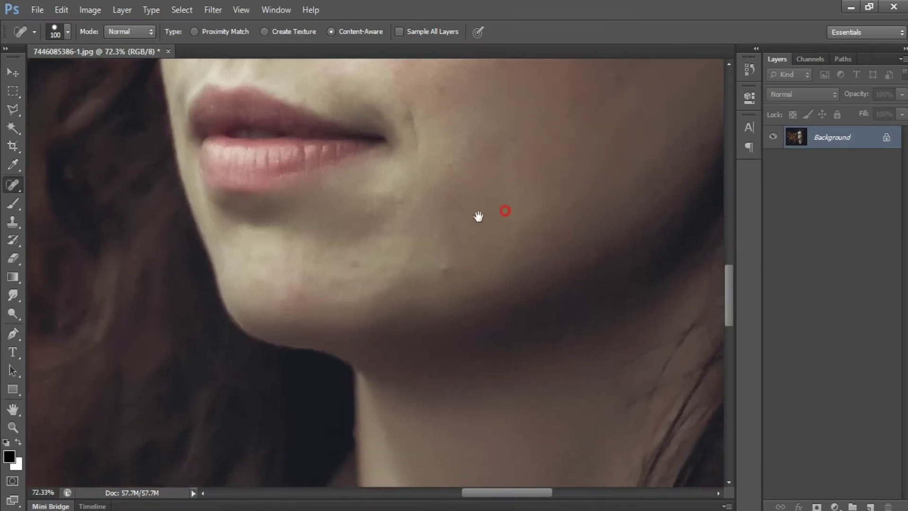
{"action": "left_click", "coordinate": [391, 277]}
{"action": "mouse_move", "coordinate": [487, 355]}
{"action": "left_mouse_down"}
{"action": "mouse_move", "coordinate": [478, 203]}
{"action": "mouse_move", "coordinate": [499, 201]}
{"action": "mouse_move", "coordinate": [505, 149]}
{"action": "left_mouse_up"}
{"action": "left_click_drag", "start_coordinate": [432, 247], "coordinate": [355, 402]}
{"action": "left_click_drag", "start_coordinate": [468, 135], "coordinate": [371, 468]}
{"action": "left_click_drag", "start_coordinate": [407, 254], "coordinate": [434, 330]}
{"action": "left_click_drag", "start_coordinate": [416, 275], "coordinate": [452, 359]}
{"action": "left_click", "coordinate": [453, 329]}
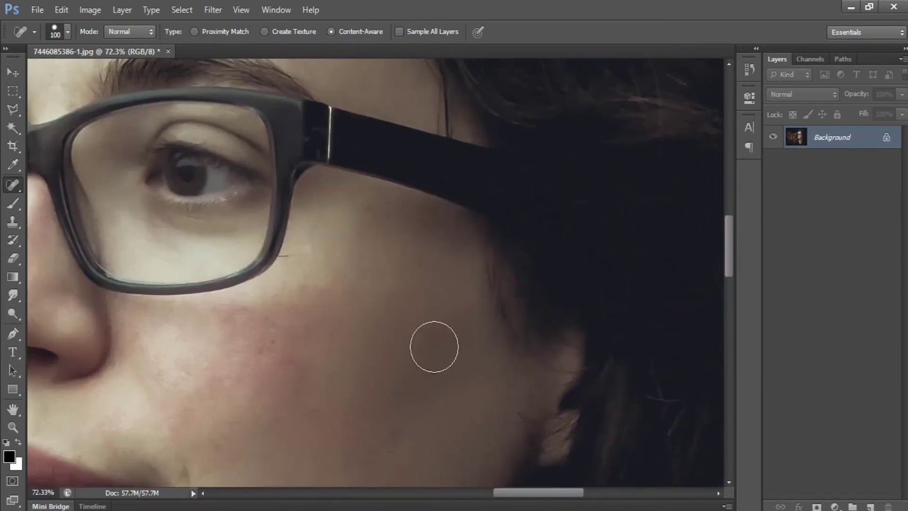
{"action": "left_click_drag", "start_coordinate": [315, 261], "coordinate": [330, 144]}
{"action": "left_click", "coordinate": [390, 349]}
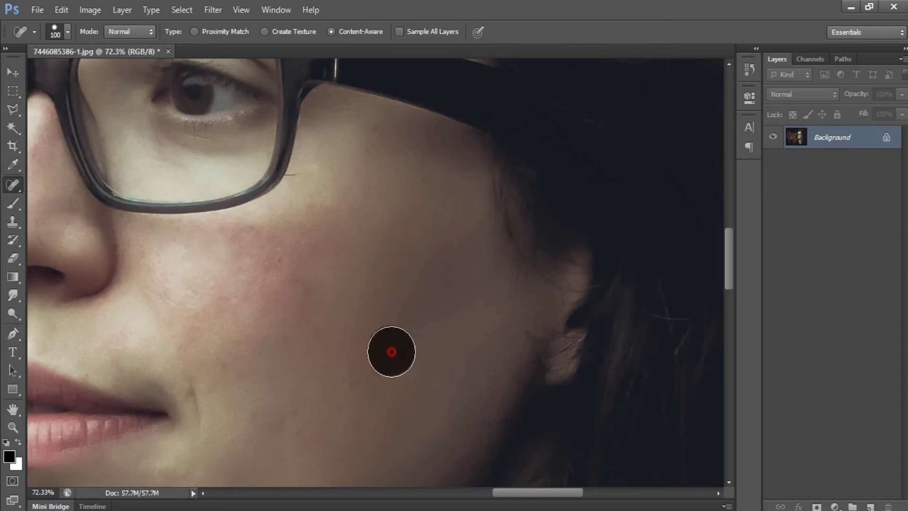
Heal the spots on the forehead with the Spot Healing Brush and switch back to the Move tool
{"action": "left_click_drag", "start_coordinate": [408, 230], "coordinate": [515, 436]}
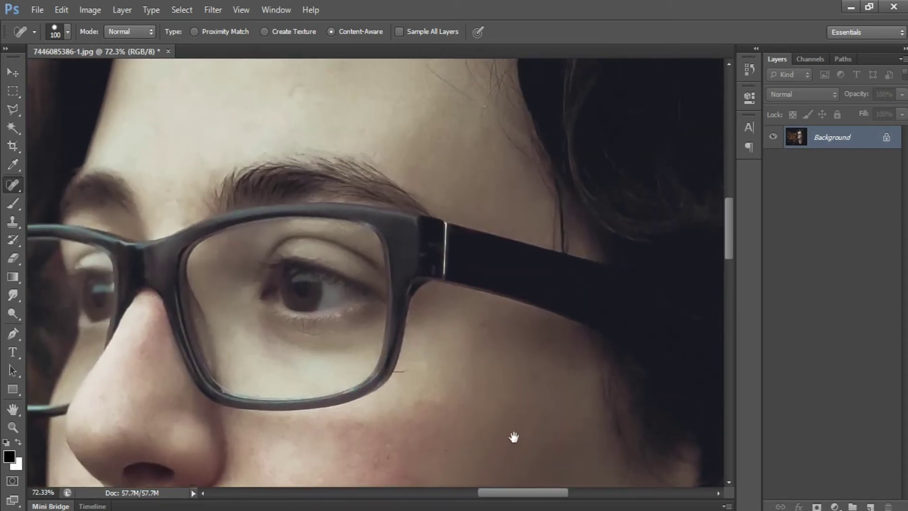
{"action": "left_click_drag", "start_coordinate": [439, 183], "coordinate": [430, 340]}
{"action": "left_click", "coordinate": [301, 250]}
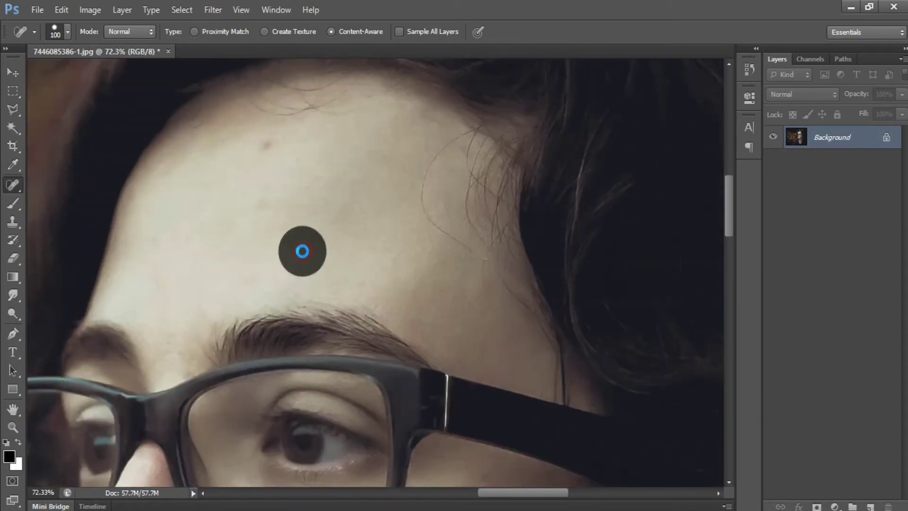
{"action": "left_click", "coordinate": [263, 201]}
{"action": "left_click", "coordinate": [269, 137]}
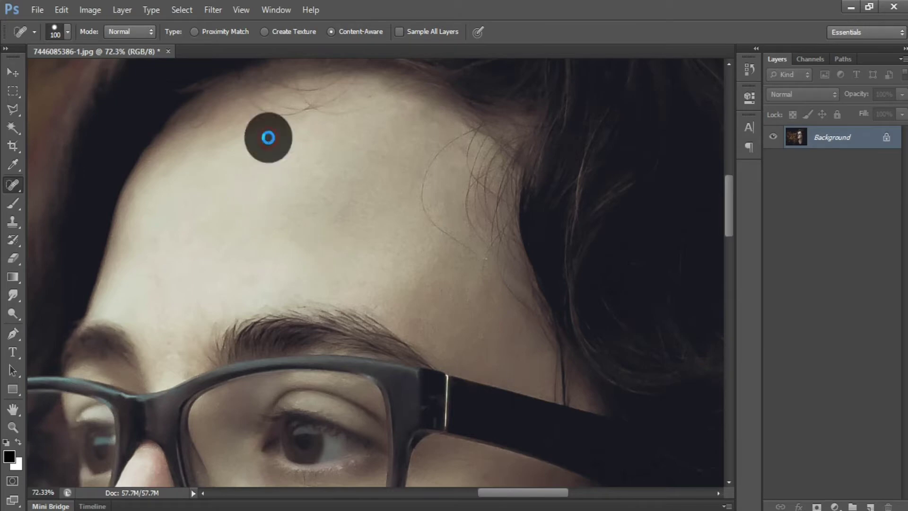
{"action": "mouse_move", "coordinate": [471, 164]}
{"action": "left_mouse_down"}
{"action": "mouse_move", "coordinate": [440, 240]}
{"action": "mouse_move", "coordinate": [564, 219]}
{"action": "left_mouse_up"}
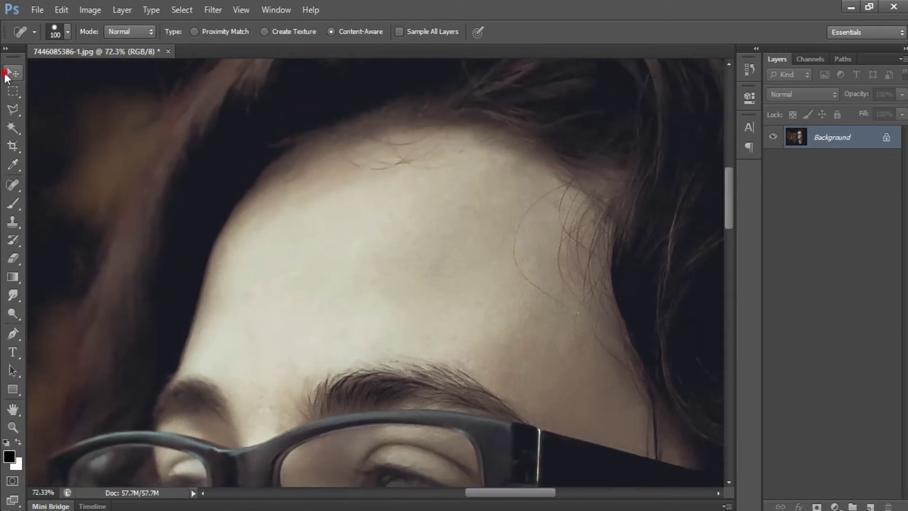
{"action": "left_click", "coordinate": [13, 72]}
{"action": "scroll", "coordinate": [219, 95], "scroll_direction": "down", "scroll_amount": 5}
{"action": "scroll", "coordinate": [240, 280], "scroll_direction": "up", "scroll_amount": 3}
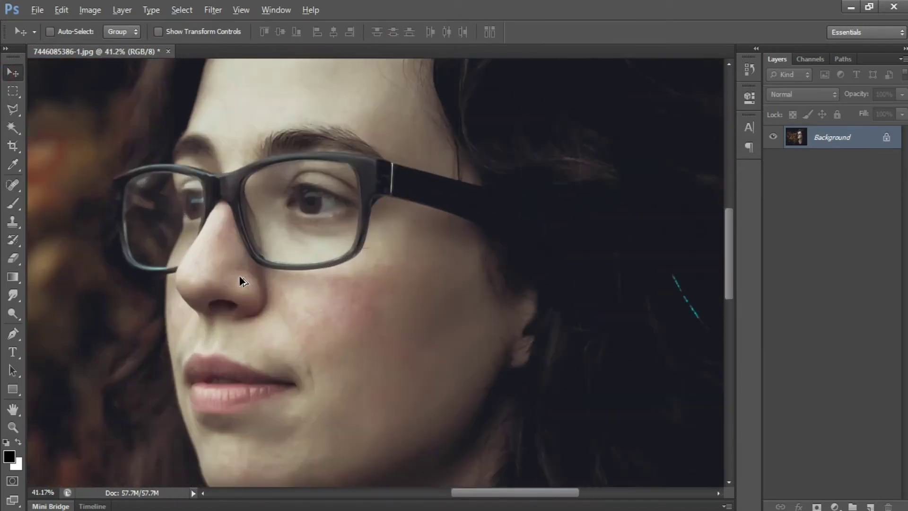
Smooth the cheek skin with the Smudge tool at 10% strength, using brush sizes 200 and 250
{"action": "scroll", "coordinate": [241, 281], "scroll_direction": "up", "scroll_amount": 2}
{"action": "left_click_drag", "start_coordinate": [309, 314], "coordinate": [227, 193]}
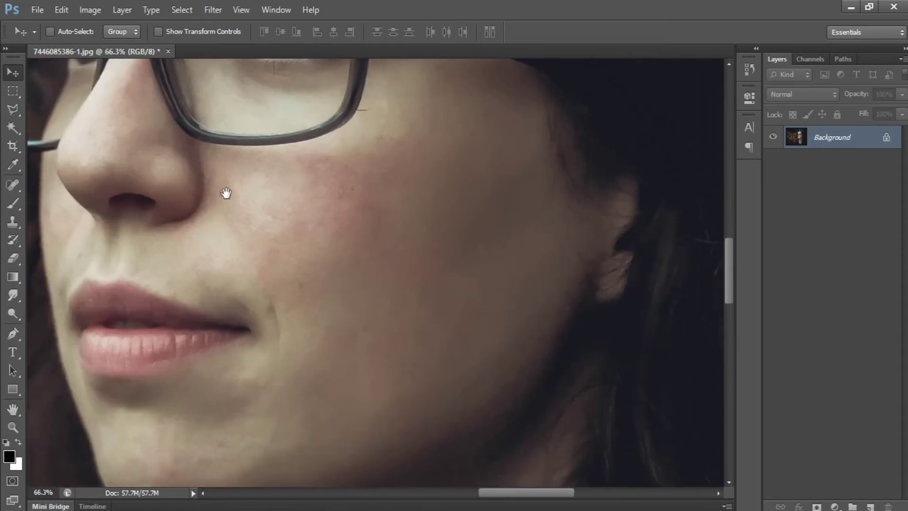
{"action": "left_click", "coordinate": [12, 294]}
{"action": "key", "text": "bracketleft"}
{"action": "key", "text": "bracketleft"}
{"action": "key", "text": "bracketleft"}
{"action": "key", "text": "bracketleft"}
{"action": "key", "text": "bracketleft"}
{"action": "key", "text": "bracketleft"}
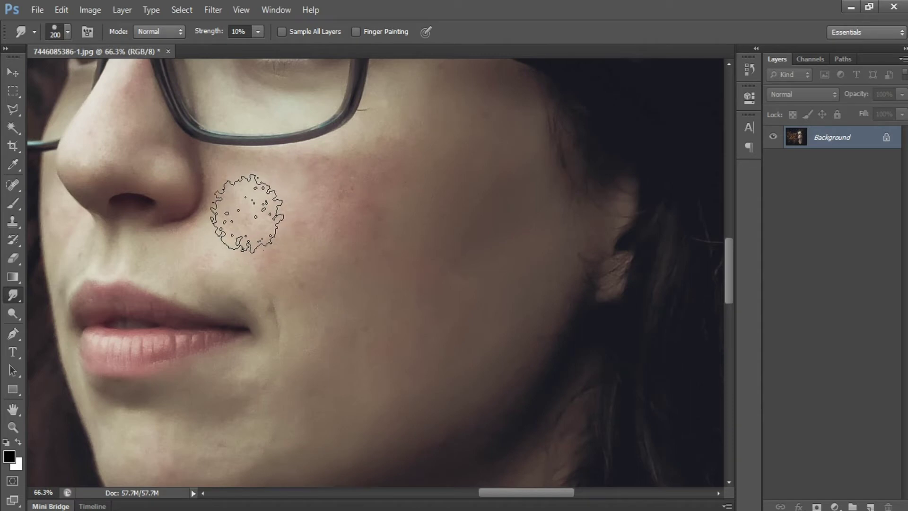
{"action": "key", "text": "bracketright"}
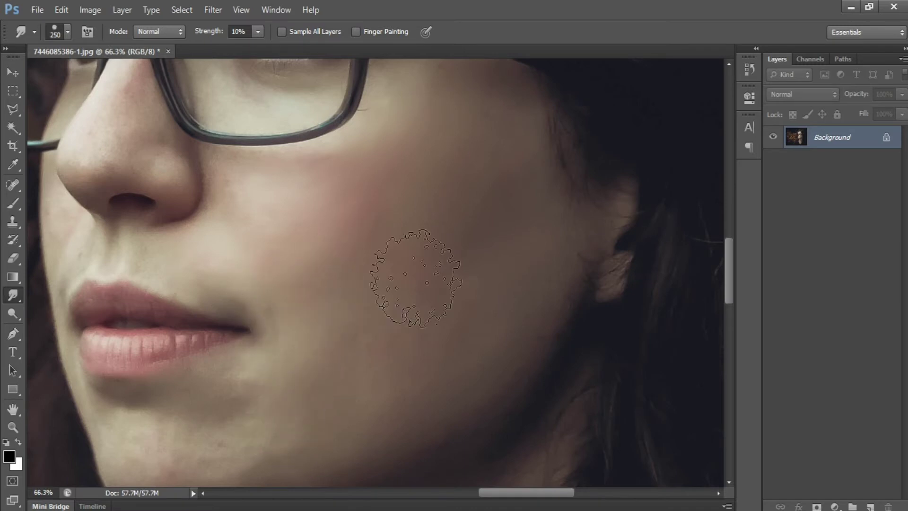
Smudge the skin around the mouth and chin at brush size 250, and reduce the brush to 175 for the nose
{"action": "left_click_drag", "start_coordinate": [360, 290], "coordinate": [498, 213]}
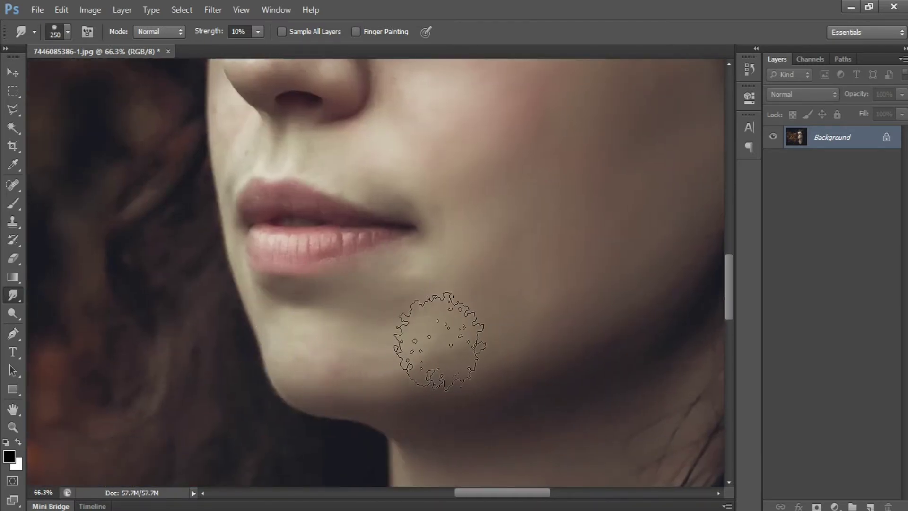
{"action": "left_click_drag", "start_coordinate": [474, 224], "coordinate": [479, 453]}
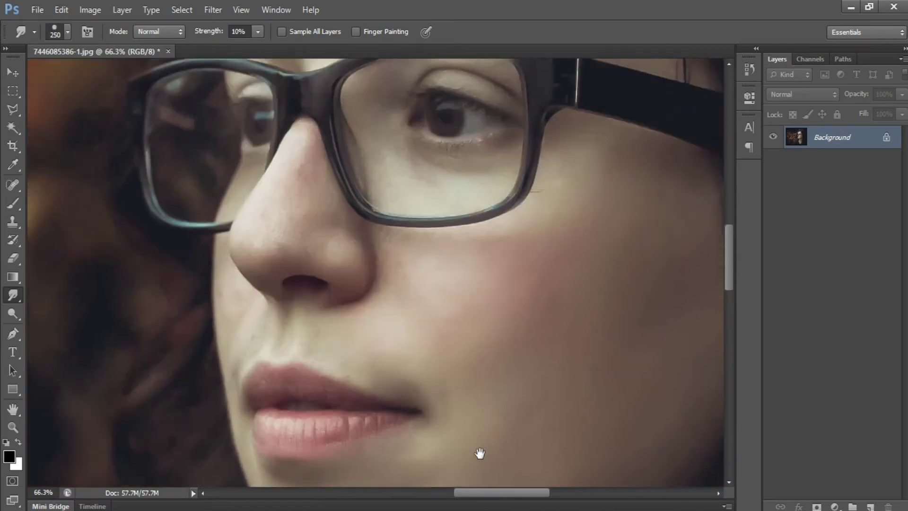
{"action": "key", "text": "["}
{"action": "key", "text": "["}
{"action": "key", "text": "["}
{"action": "key", "text": "["}
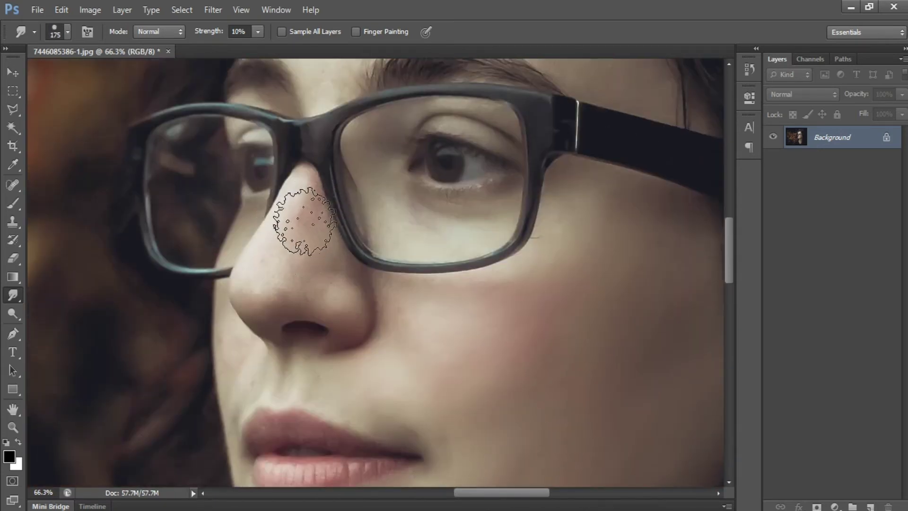
Smooth the forehead skin with the Smudge tool at 10% strength, enlarging the brush from 150 to 250
{"action": "mouse_move", "coordinate": [312, 209]}
{"action": "left_mouse_down"}
{"action": "mouse_move", "coordinate": [280, 254]}
{"action": "mouse_move", "coordinate": [306, 199]}
{"action": "mouse_move", "coordinate": [283, 272]}
{"action": "mouse_move", "coordinate": [303, 193]}
{"action": "mouse_move", "coordinate": [313, 257]}
{"action": "mouse_move", "coordinate": [341, 271]}
{"action": "mouse_move", "coordinate": [303, 229]}
{"action": "mouse_move", "coordinate": [244, 242]}
{"action": "mouse_move", "coordinate": [239, 290]}
{"action": "mouse_move", "coordinate": [259, 364]}
{"action": "mouse_move", "coordinate": [229, 466]}
{"action": "left_mouse_up"}
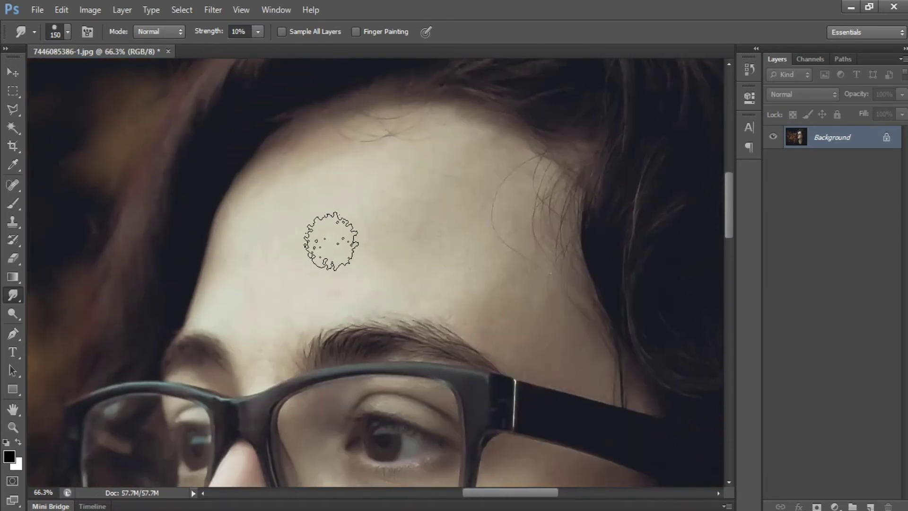
{"action": "key", "text": "bracketright"}
{"action": "key", "text": "bracketright"}
{"action": "key", "text": "bracketright"}
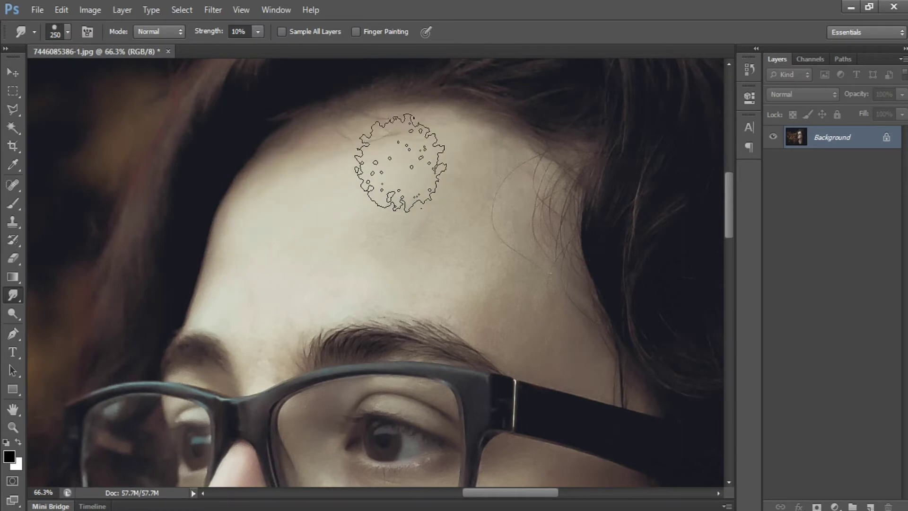
{"action": "mouse_move", "coordinate": [401, 162]}
{"action": "left_mouse_down"}
{"action": "mouse_move", "coordinate": [377, 190]}
{"action": "mouse_move", "coordinate": [462, 180]}
{"action": "mouse_move", "coordinate": [456, 246]}
{"action": "mouse_move", "coordinate": [527, 317]}
{"action": "mouse_move", "coordinate": [375, 271]}
{"action": "mouse_move", "coordinate": [302, 287]}
{"action": "mouse_move", "coordinate": [280, 323]}
{"action": "mouse_move", "coordinate": [288, 276]}
{"action": "mouse_move", "coordinate": [273, 241]}
{"action": "mouse_move", "coordinate": [247, 271]}
{"action": "mouse_move", "coordinate": [269, 211]}
{"action": "mouse_move", "coordinate": [237, 278]}
{"action": "left_mouse_up"}
{"action": "key", "text": "space"}
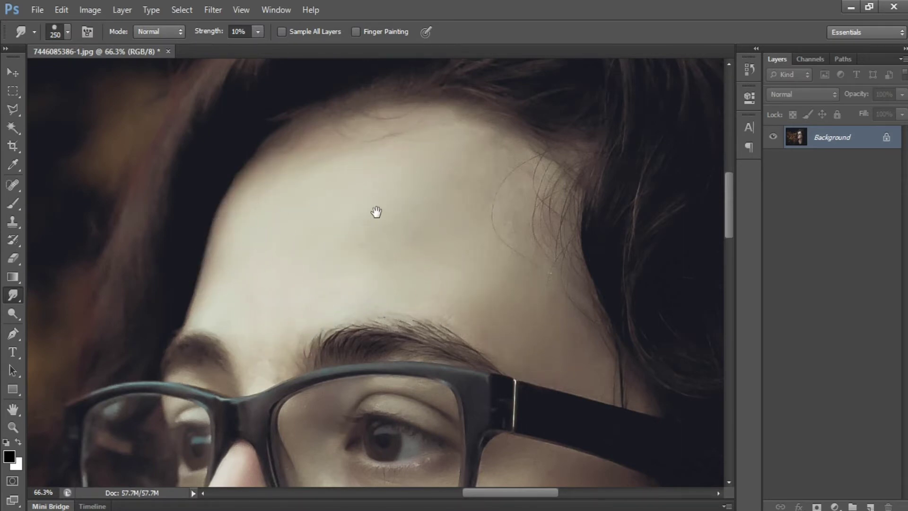
{"action": "left_click_drag", "start_coordinate": [376, 212], "coordinate": [360, 171]}
{"action": "left_click_drag", "start_coordinate": [418, 298], "coordinate": [463, 70]}
{"action": "left_click_drag", "start_coordinate": [404, 265], "coordinate": [384, 214]}
{"action": "left_click_drag", "start_coordinate": [263, 274], "coordinate": [355, 229]}
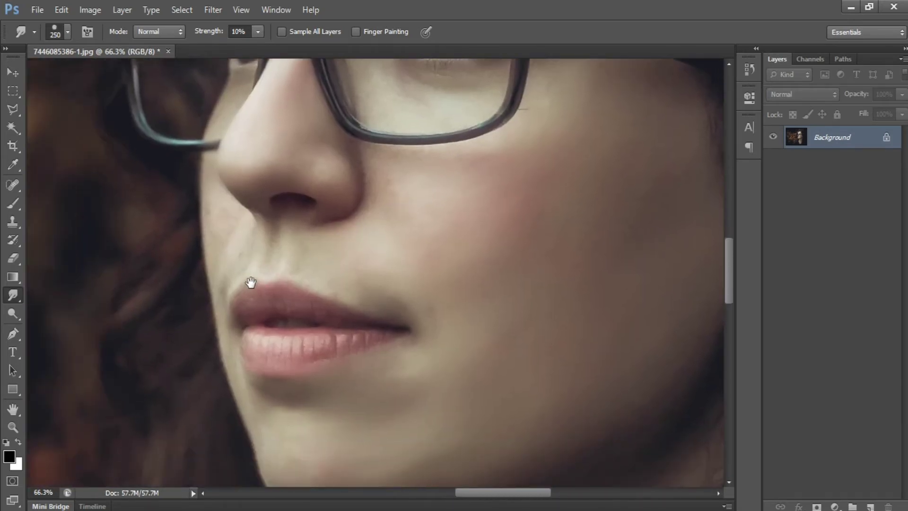
Save the retouched photo as a JPEG with Maximum quality 12 and the Progressive format with 3 scans
{"action": "left_click", "coordinate": [10, 81]}
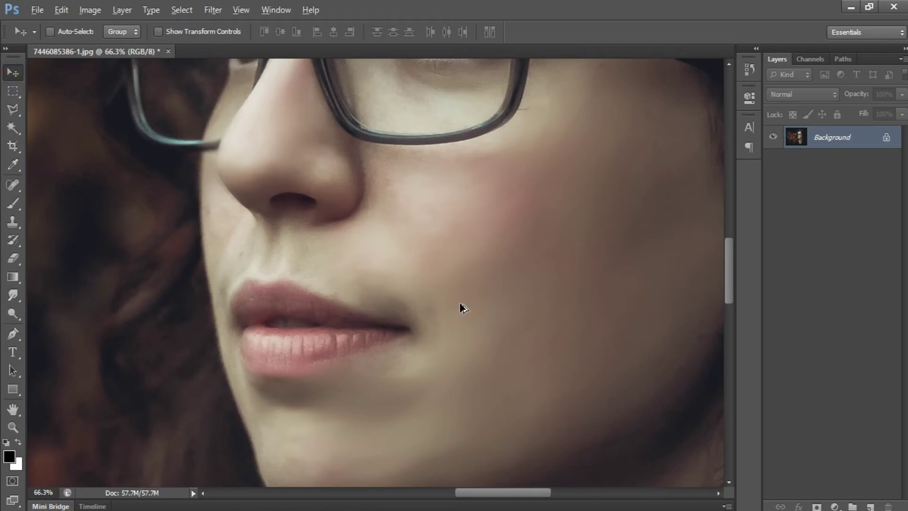
{"action": "scroll", "coordinate": [461, 303], "scroll_direction": "down", "scroll_amount": 6}
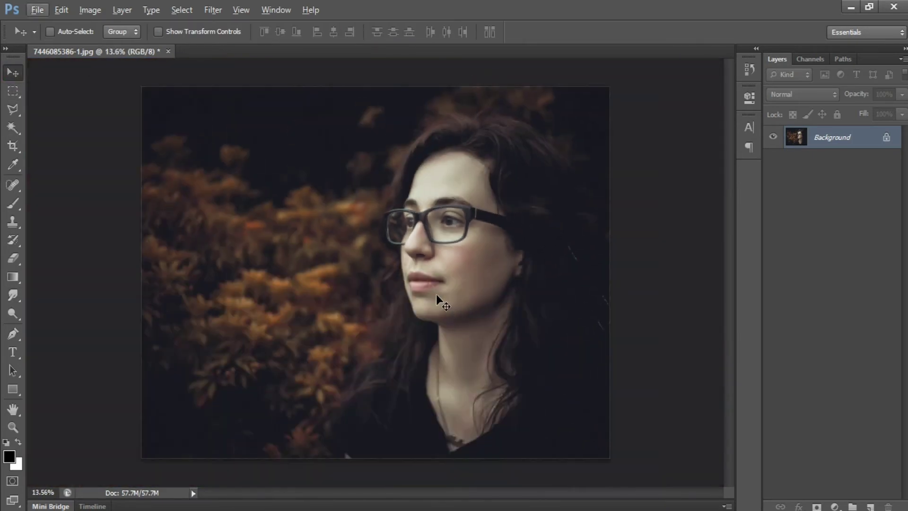
{"action": "key", "text": "ctrl+s"}
{"action": "left_click", "coordinate": [525, 132]}
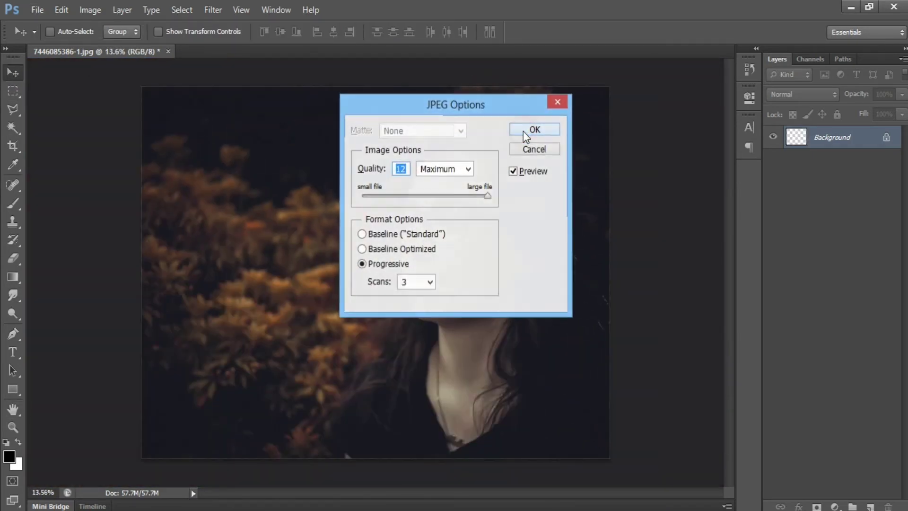
Open the Athentech Imaging Perfectly Clear filter, turn off the Exposure correction and compare the preview with the original
{"action": "left_click", "coordinate": [215, 9]}
{"action": "left_click", "coordinate": [245, 279]}
{"action": "left_click", "coordinate": [391, 282]}
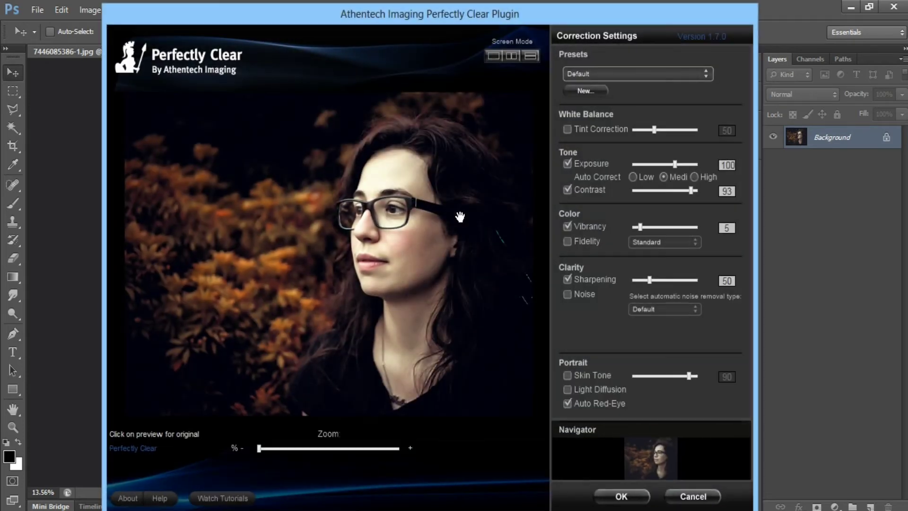
{"action": "left_click", "coordinate": [416, 286]}
{"action": "left_click", "coordinate": [571, 165]}
{"action": "left_click", "coordinate": [468, 229]}
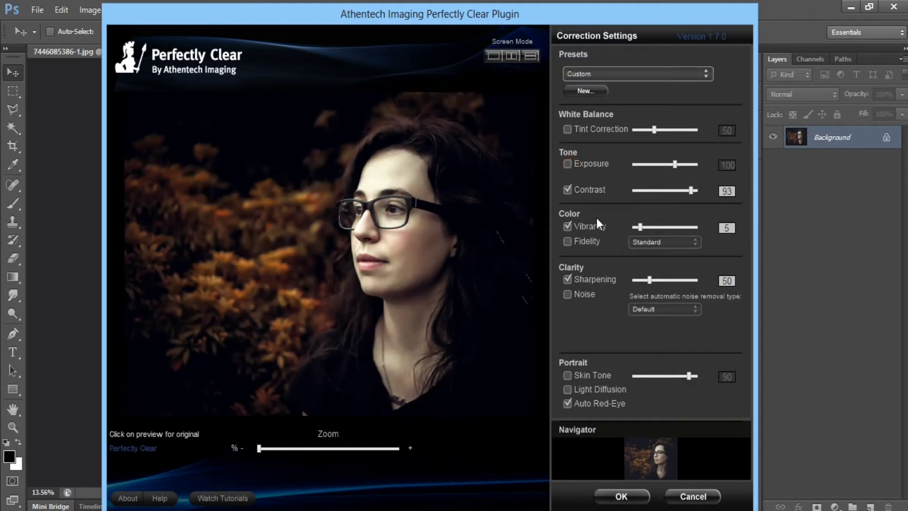
Turn off Sharpening, enable Skin Tone and enable Fidelity with the Vivid option in the correction settings
{"action": "left_click", "coordinate": [568, 279]}
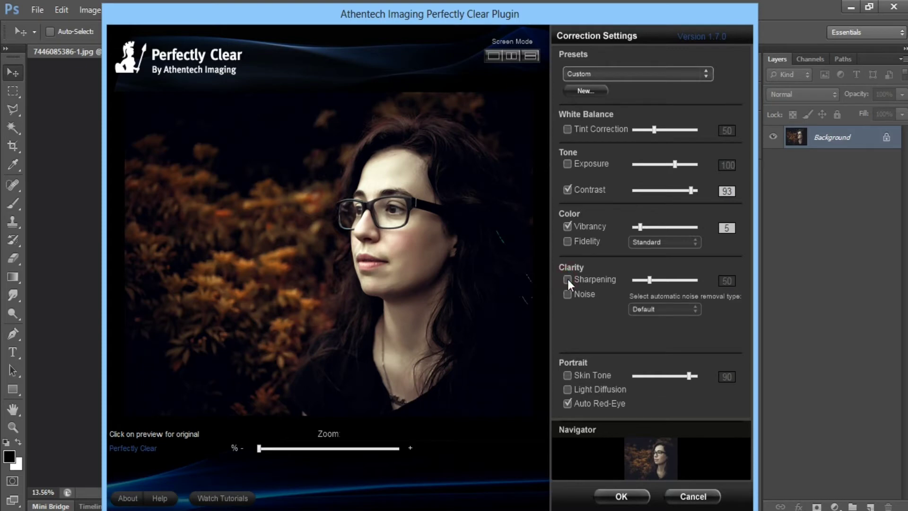
{"action": "left_click", "coordinate": [568, 376]}
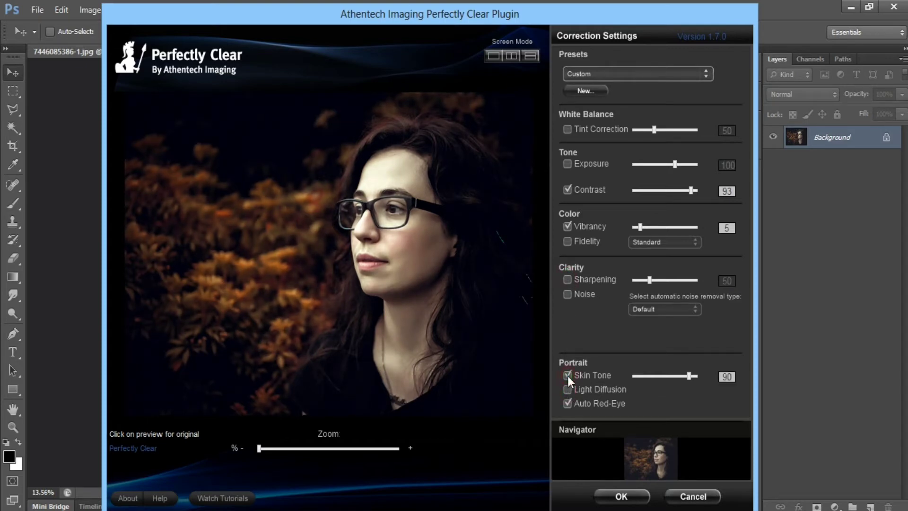
{"action": "left_click", "coordinate": [568, 238]}
{"action": "left_click", "coordinate": [646, 245]}
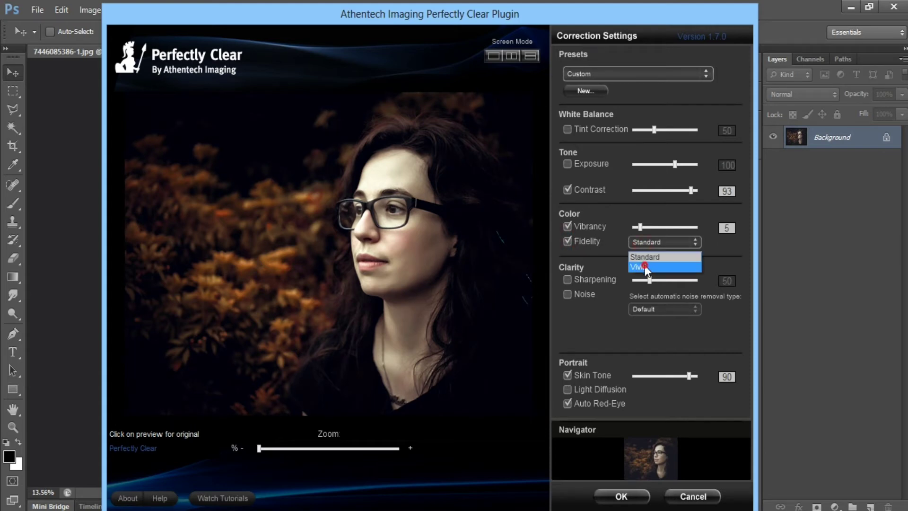
{"action": "left_click", "coordinate": [646, 265]}
Compare the corrected preview with the original and apply the Perfectly Clear corrections to the photo
{"action": "left_click", "coordinate": [508, 263]}
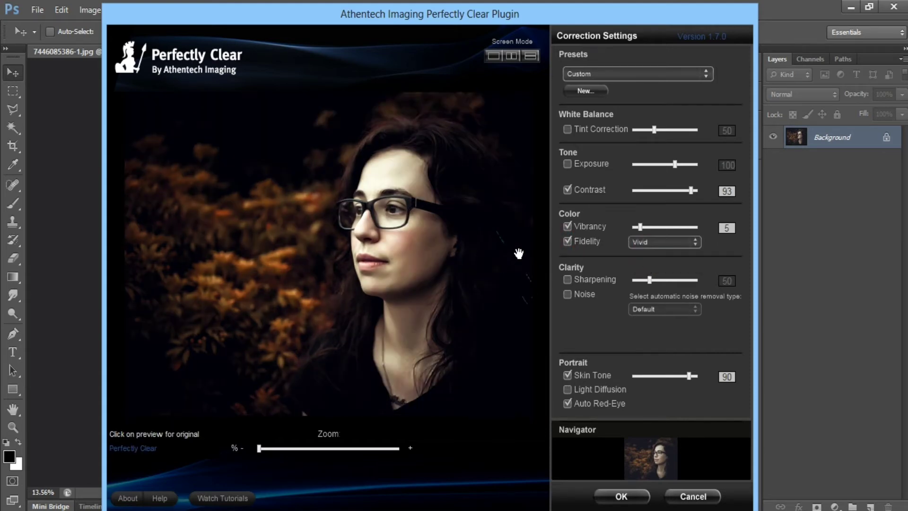
{"action": "left_click", "coordinate": [455, 232]}
{"action": "left_click_drag", "start_coordinate": [652, 189], "coordinate": [612, 193]}
{"action": "left_click_drag", "start_coordinate": [651, 225], "coordinate": [607, 226]}
{"action": "left_click", "coordinate": [533, 258]}
{"action": "left_click", "coordinate": [615, 496]}
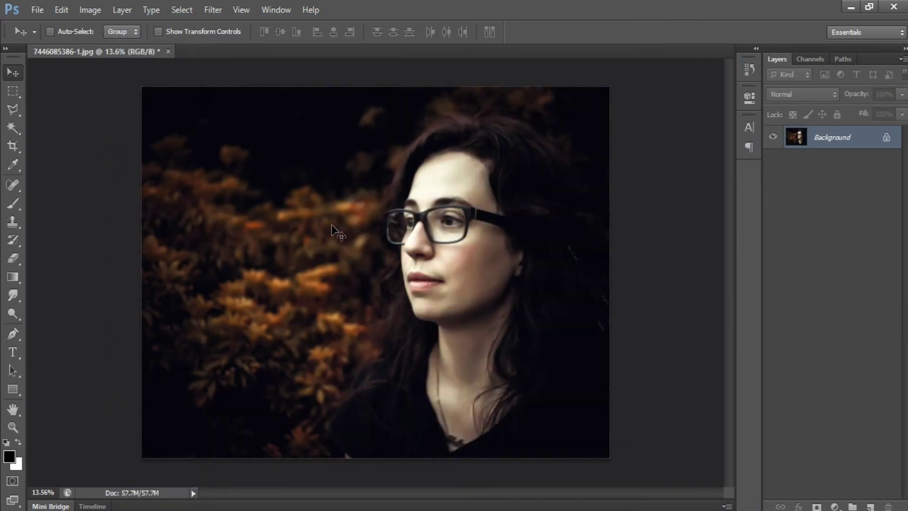
Open the Knoll Light Factory filter, load the Arc welder preset and place the flare near the photo's upper-left corner
{"action": "left_click", "coordinate": [215, 15]}
{"action": "left_click", "coordinate": [294, 334]}
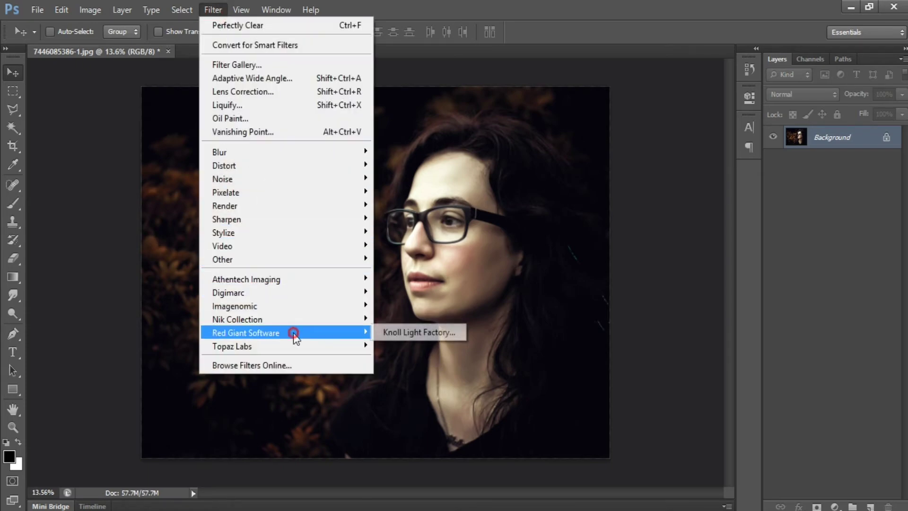
{"action": "left_click", "coordinate": [380, 332]}
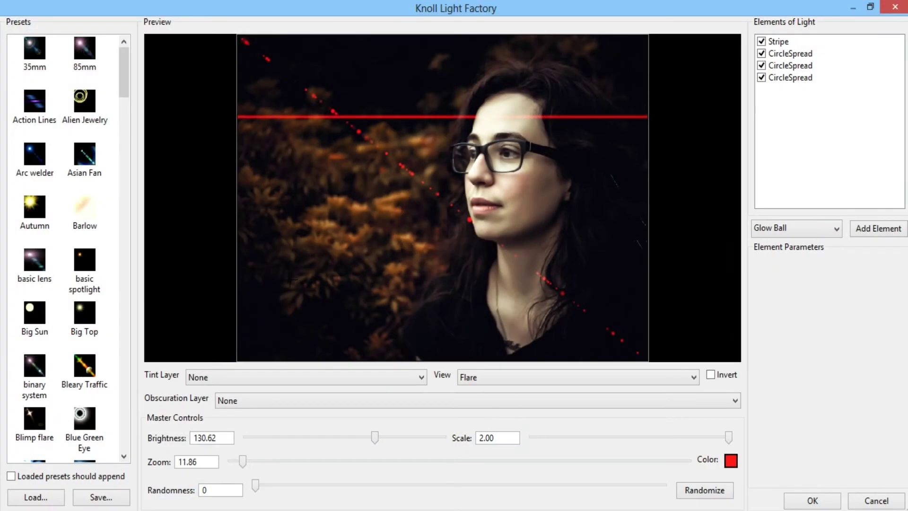
{"action": "left_click_drag", "start_coordinate": [291, 282], "coordinate": [444, 342]}
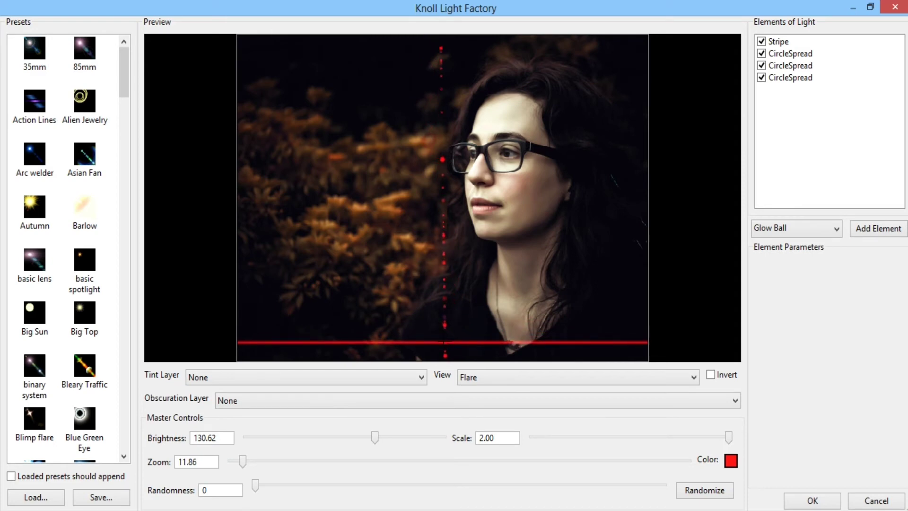
{"action": "left_click", "coordinate": [33, 153]}
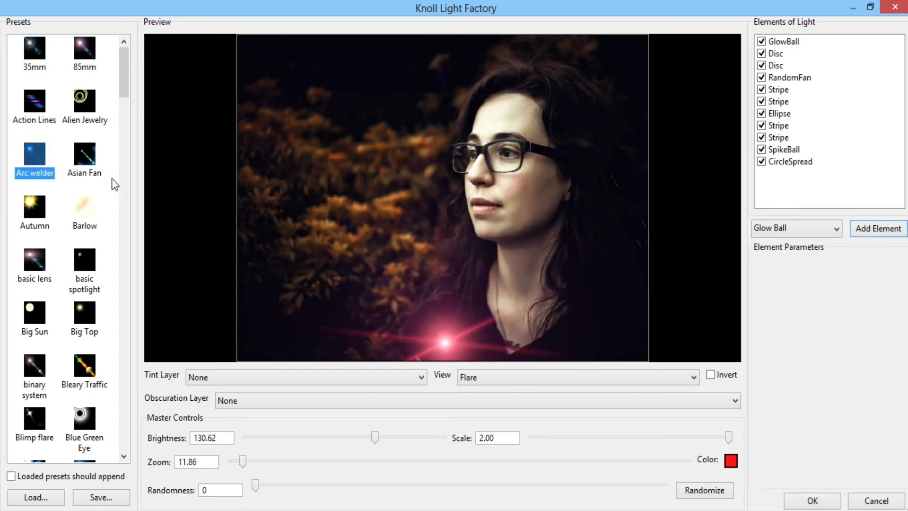
{"action": "left_click_drag", "start_coordinate": [281, 266], "coordinate": [258, 54]}
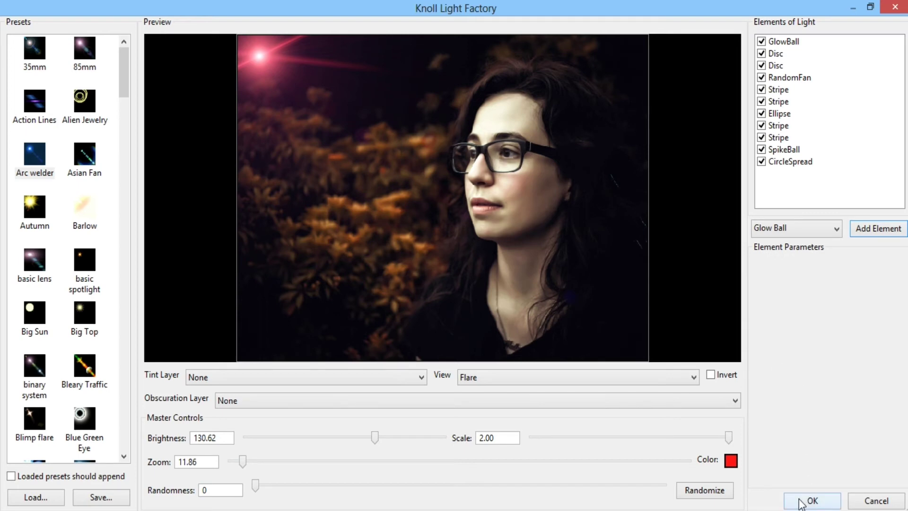
Switch the RandomFan, GlowBall and both Disc elements off and on one at a time to compare what each contributes to the flare
{"action": "left_click", "coordinate": [761, 78]}
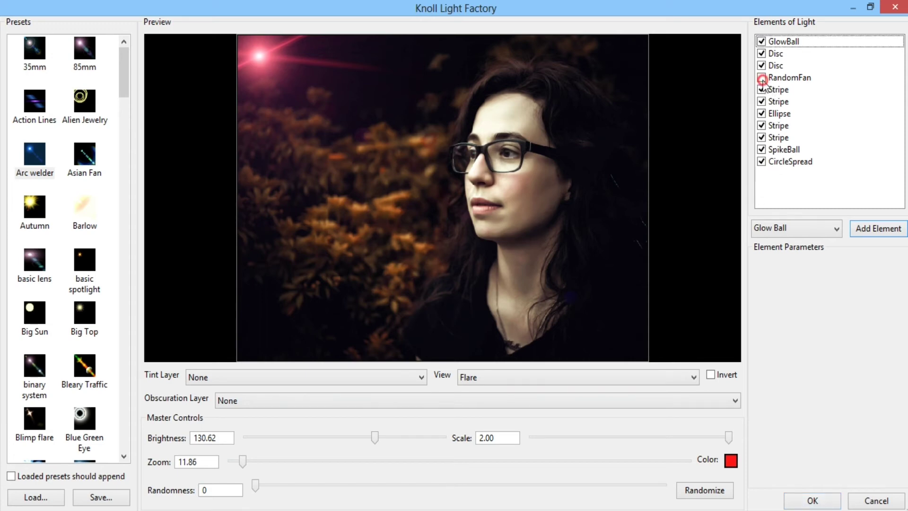
{"action": "left_click", "coordinate": [762, 78]}
{"action": "left_click", "coordinate": [761, 66]}
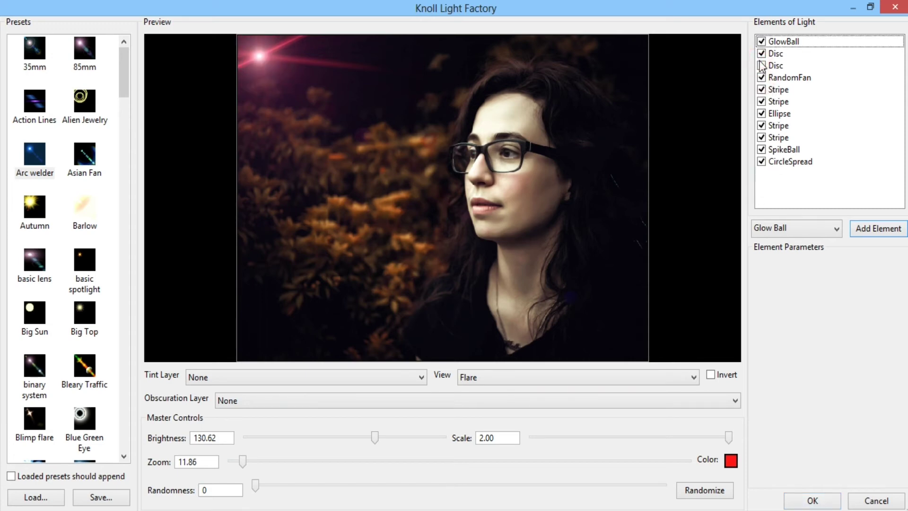
{"action": "left_click", "coordinate": [762, 66]}
{"action": "left_click", "coordinate": [761, 42]}
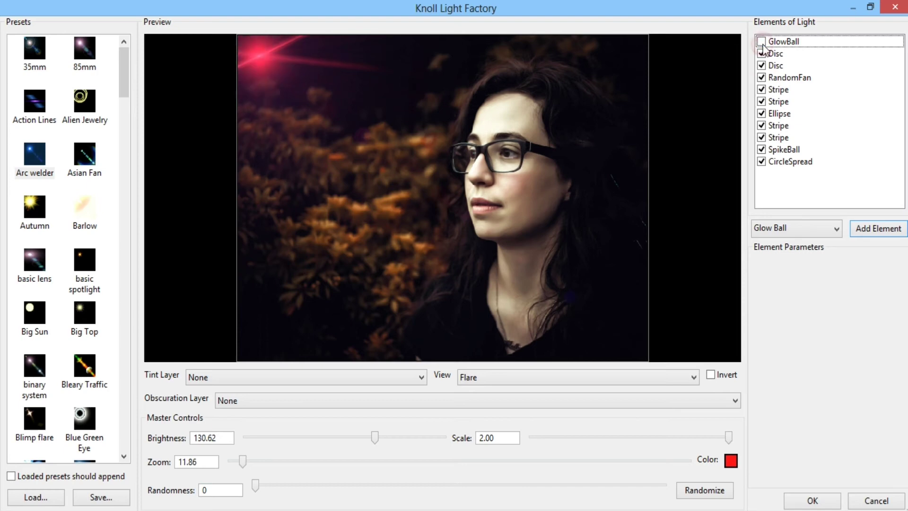
{"action": "left_click", "coordinate": [763, 44]}
{"action": "left_click", "coordinate": [763, 55]}
{"action": "left_click", "coordinate": [764, 55]}
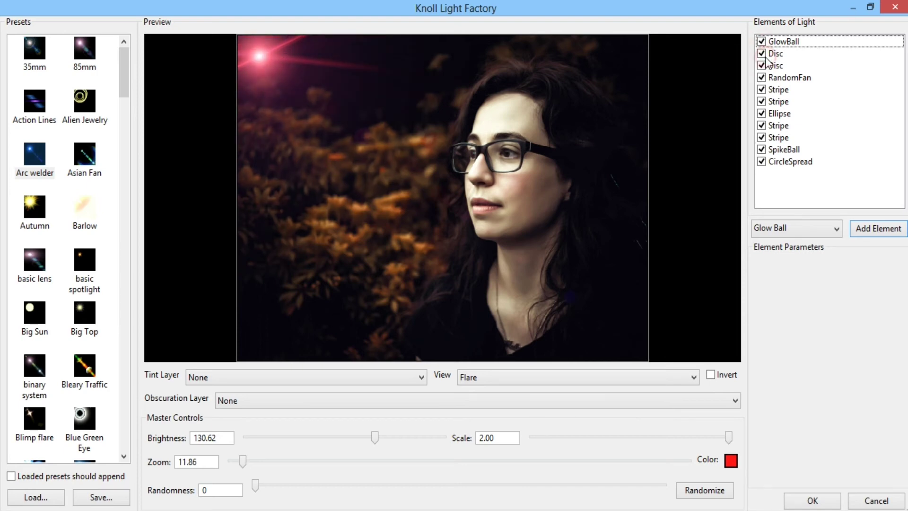
{"action": "left_click", "coordinate": [763, 54]}
{"action": "left_click", "coordinate": [763, 54]}
Disable every light element of the flare except the first Disc
{"action": "left_click", "coordinate": [762, 42]}
{"action": "left_click", "coordinate": [761, 65]}
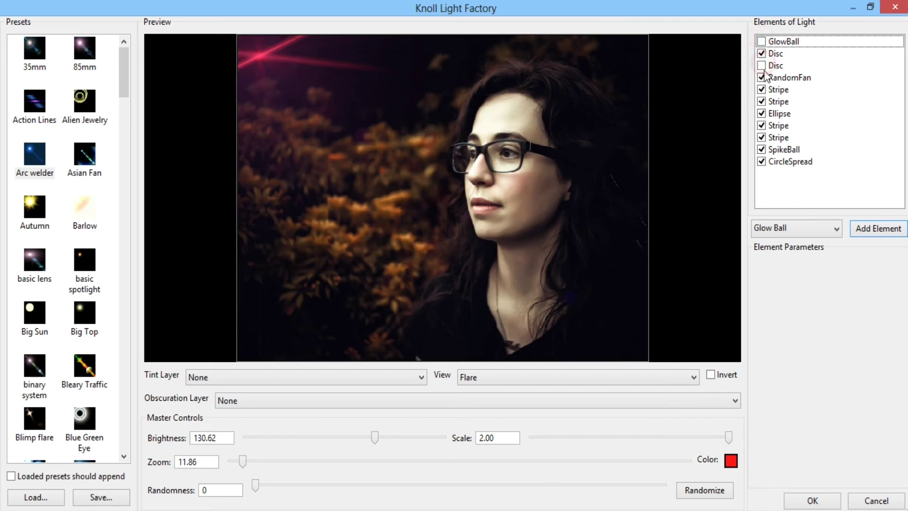
{"action": "left_click", "coordinate": [761, 78]}
{"action": "left_click", "coordinate": [762, 89]}
{"action": "left_click", "coordinate": [761, 102]}
{"action": "left_click", "coordinate": [762, 114]}
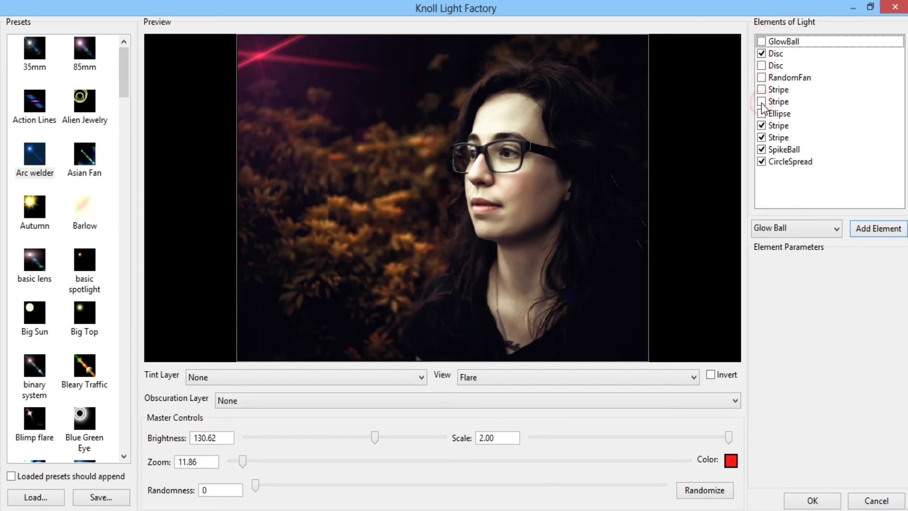
{"action": "left_click", "coordinate": [762, 125]}
{"action": "left_click", "coordinate": [762, 138]}
{"action": "left_click", "coordinate": [761, 150]}
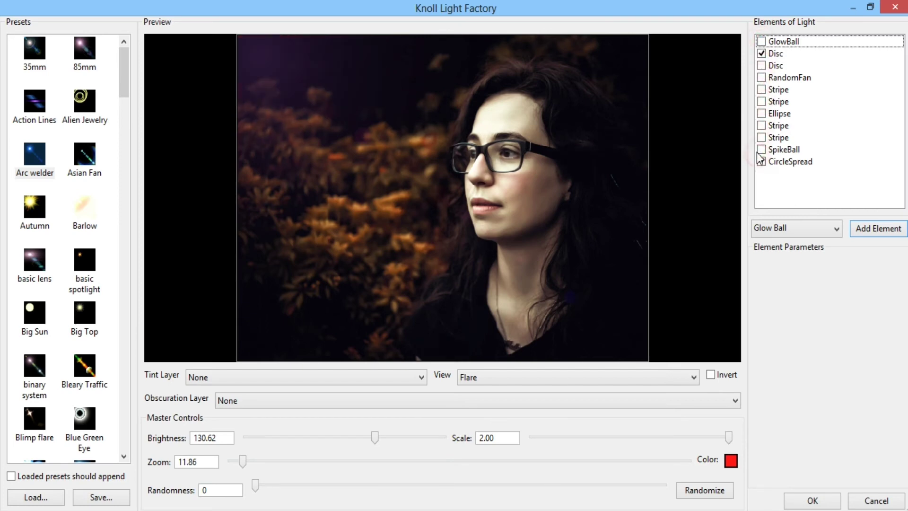
{"action": "left_click", "coordinate": [762, 162]}
Try the Disc glow over the foliage and over the dark background beside the woman's face
{"action": "left_click_drag", "start_coordinate": [428, 185], "coordinate": [309, 198]}
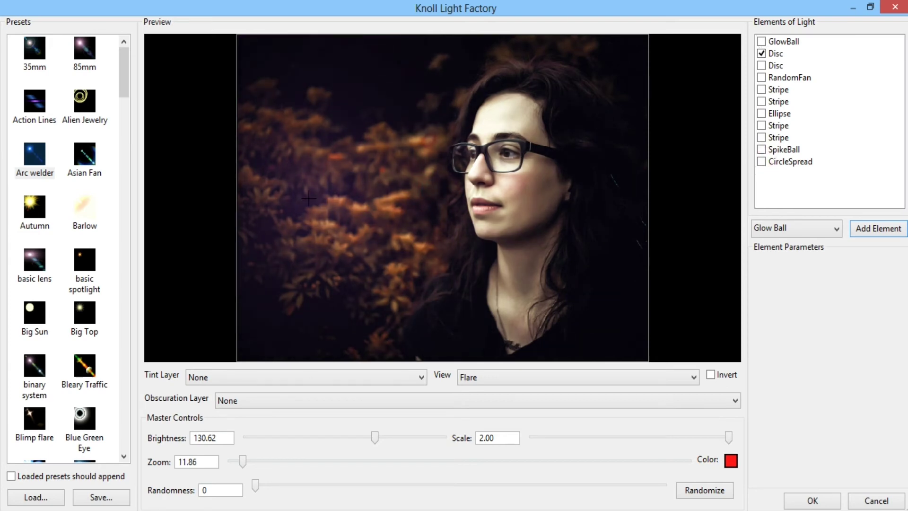
{"action": "left_click_drag", "start_coordinate": [344, 271], "coordinate": [386, 64]}
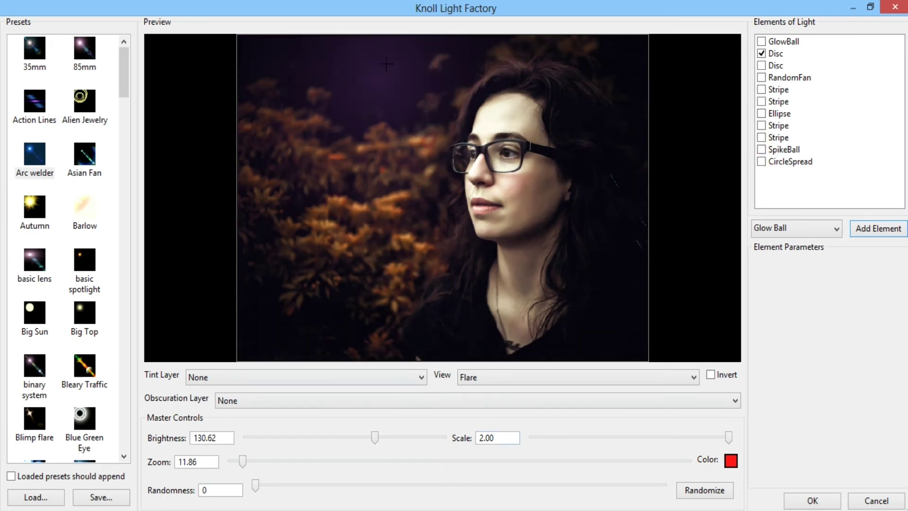
{"action": "left_click_drag", "start_coordinate": [393, 119], "coordinate": [417, 127]}
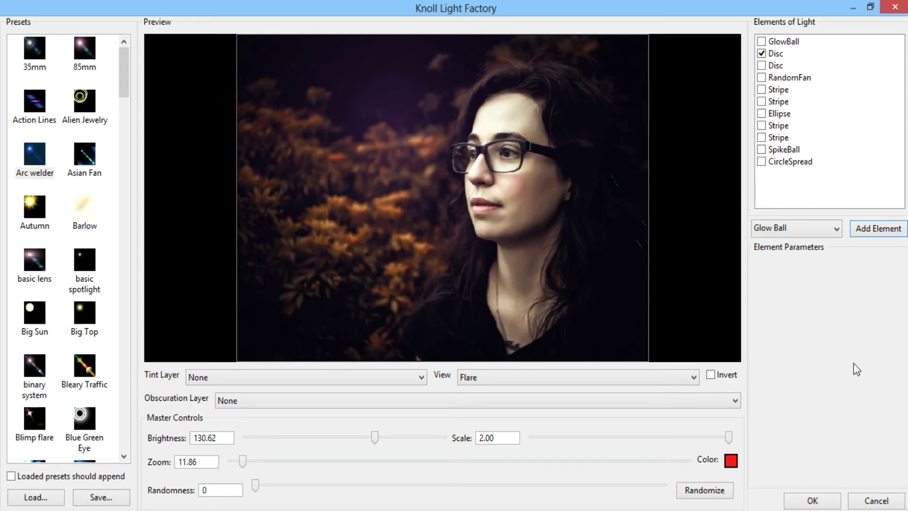
Try a saturated red and black (000000) as the color of the active Disc element
{"action": "left_click", "coordinate": [778, 54]}
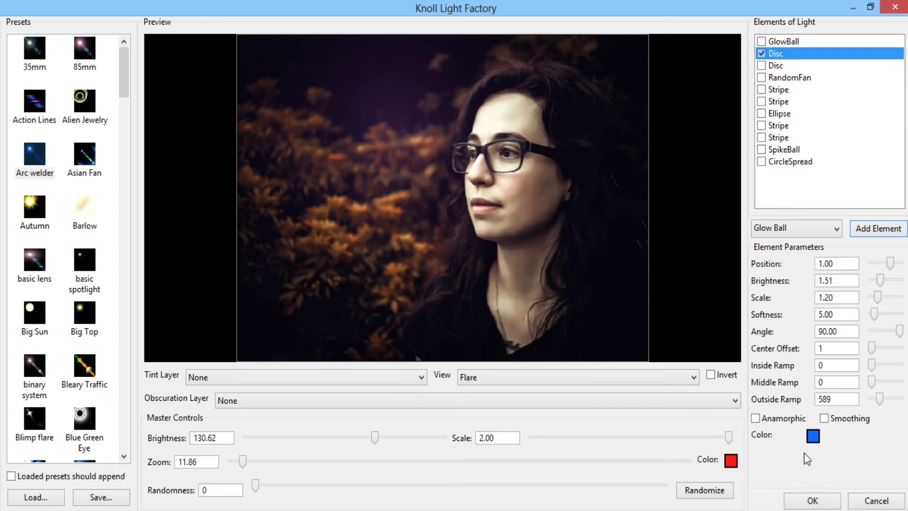
{"action": "left_click", "coordinate": [814, 436]}
{"action": "type", "text": "0"}
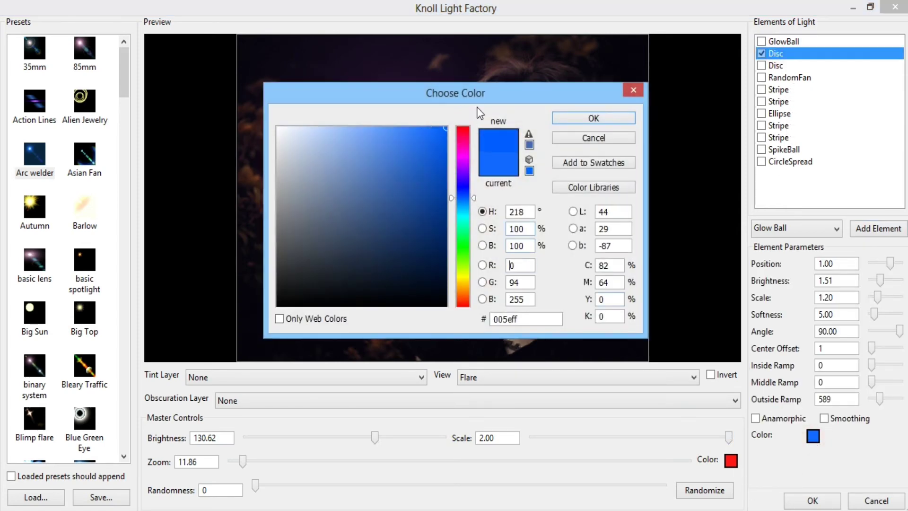
{"action": "left_click", "coordinate": [462, 129]}
{"action": "left_click", "coordinate": [594, 117]}
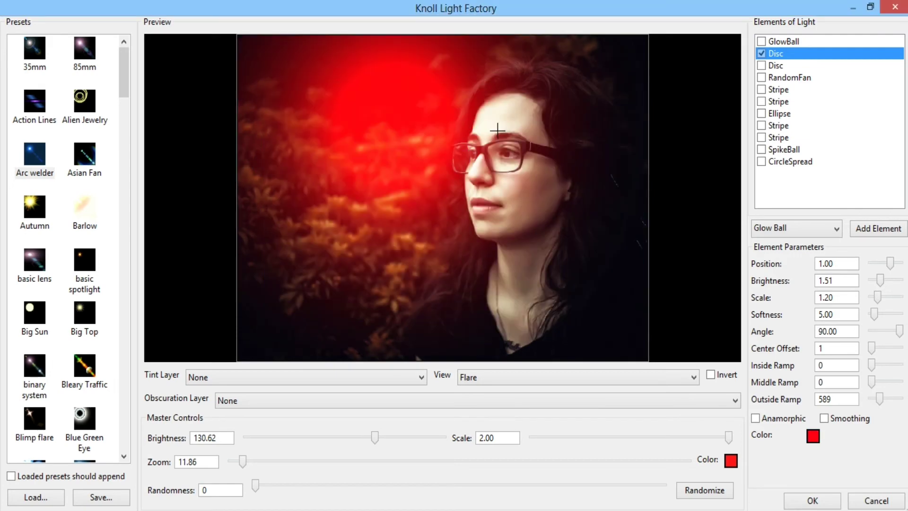
{"action": "left_click", "coordinate": [813, 435]}
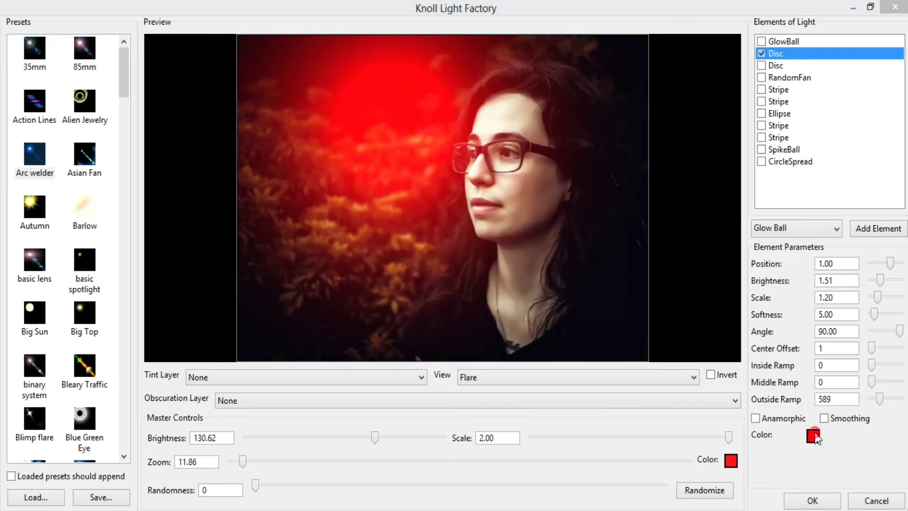
{"action": "left_click_drag", "start_coordinate": [447, 182], "coordinate": [480, 329]}
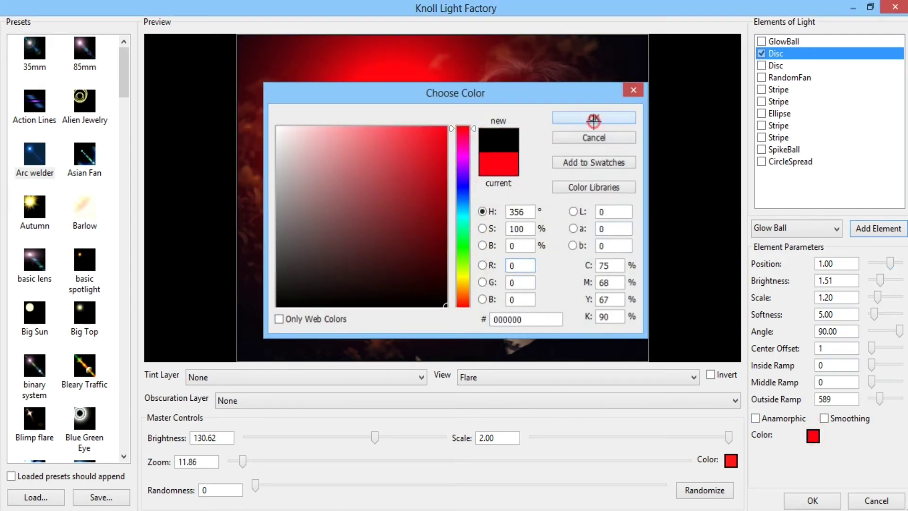
{"action": "left_click", "coordinate": [615, 119]}
Set the flare's master color to pure red and the active Disc element's color to white
{"action": "left_click", "coordinate": [730, 463]}
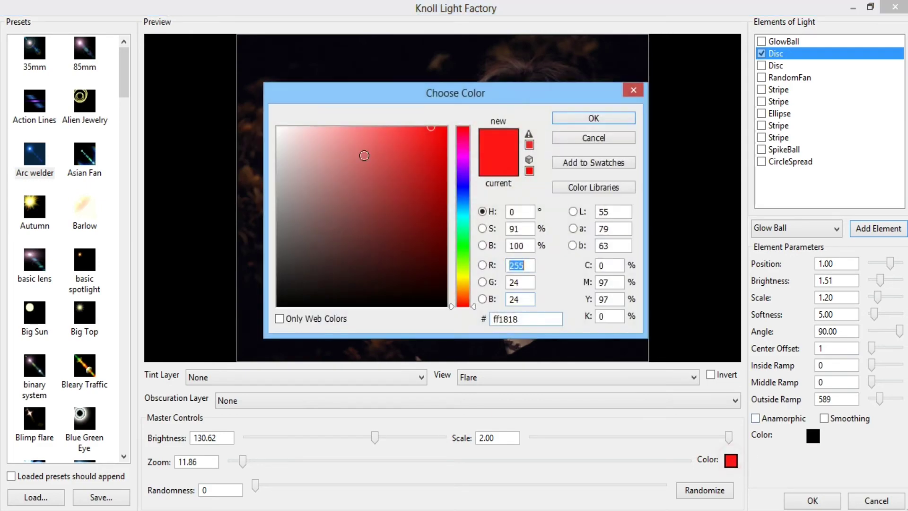
{"action": "left_click_drag", "start_coordinate": [350, 151], "coordinate": [620, 89]}
{"action": "left_click", "coordinate": [592, 118]}
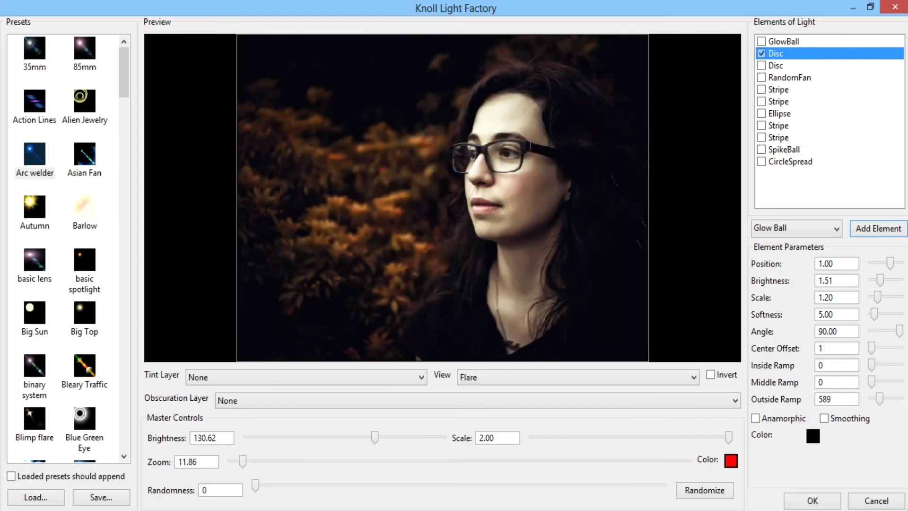
{"action": "left_click", "coordinate": [813, 435]}
{"action": "left_click_drag", "start_coordinate": [392, 174], "coordinate": [277, 100]}
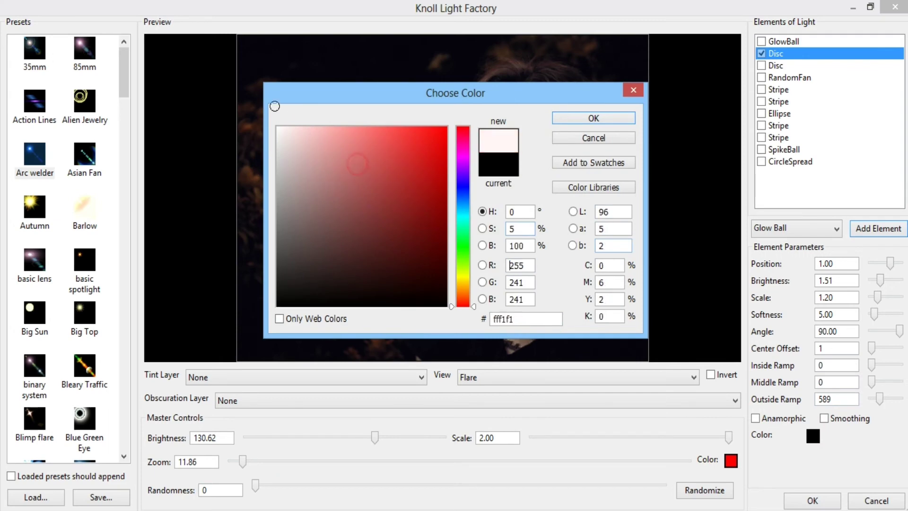
{"action": "left_click", "coordinate": [566, 121]}
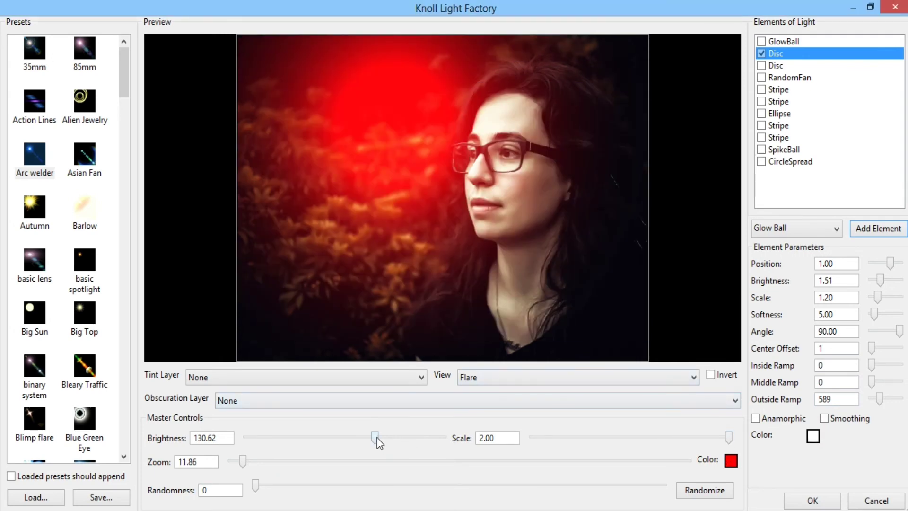
Lower the master brightness to 45.59, move the red glow near the photo's upper-left corner and apply the flare
{"action": "left_click_drag", "start_coordinate": [378, 438], "coordinate": [292, 452]}
{"action": "left_click_drag", "start_coordinate": [334, 210], "coordinate": [282, 63]}
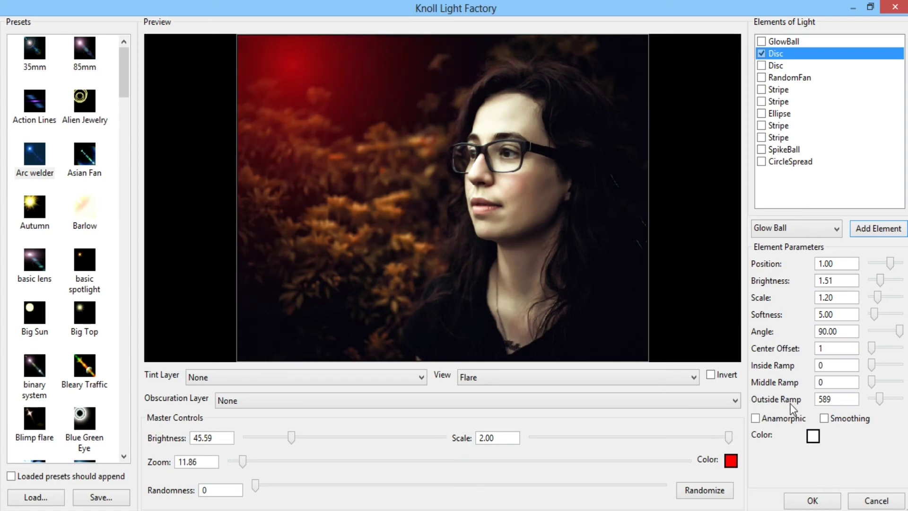
{"action": "left_click", "coordinate": [799, 501]}
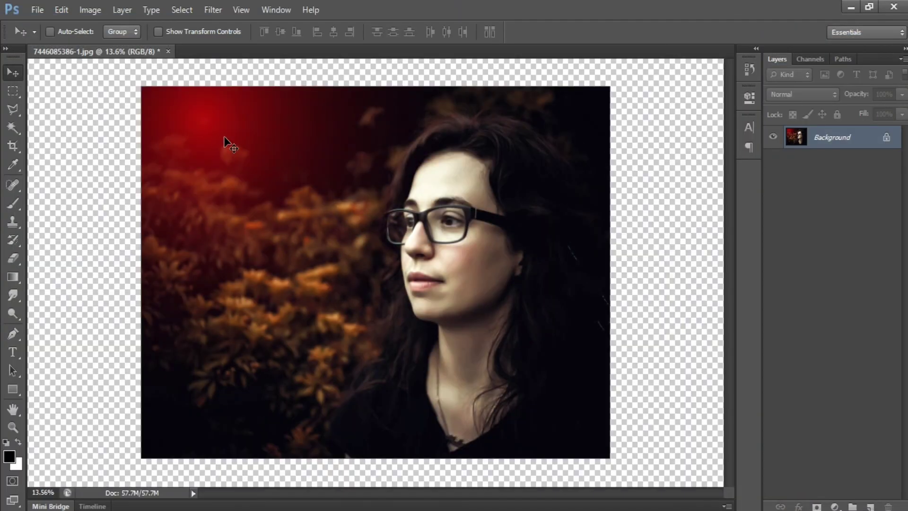
Apply a second Knoll Light Factory red glow, placed over the foliage between the photo's left edge and the woman's face
{"action": "left_click", "coordinate": [218, 12]}
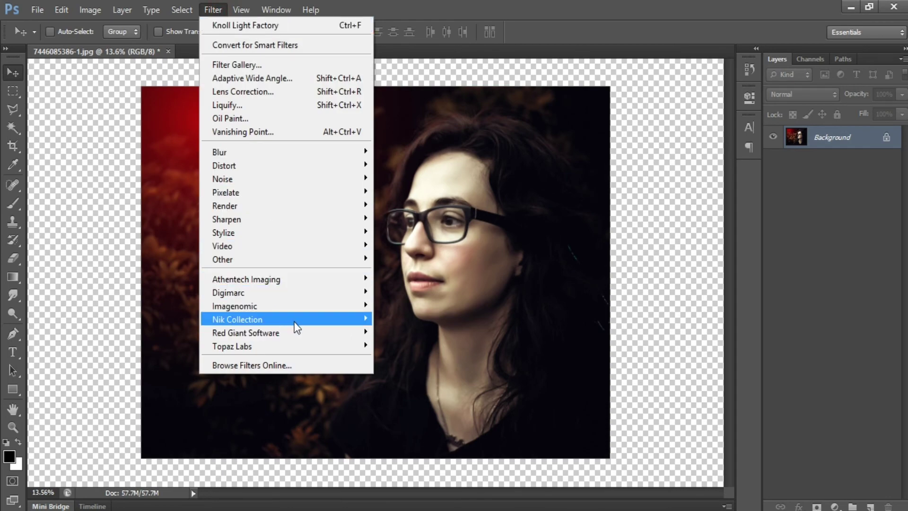
{"action": "mouse_move", "coordinate": [305, 333]}
{"action": "left_click", "coordinate": [387, 332]}
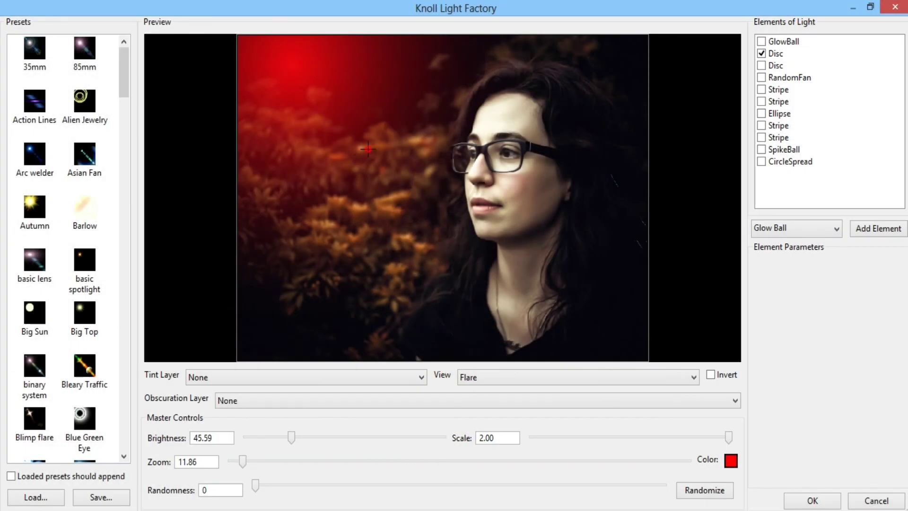
{"action": "left_click", "coordinate": [805, 500]}
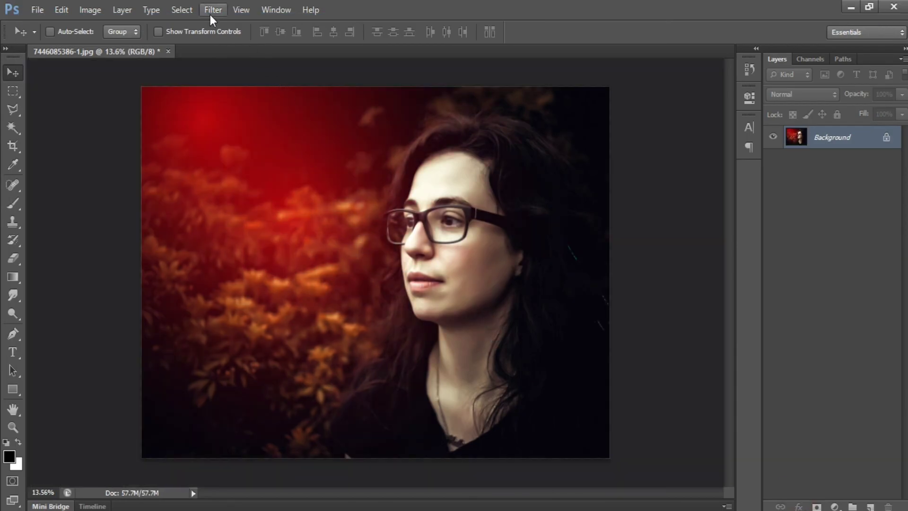
Apply a third Knoll Light Factory red glow, placed over the lower-left foliage of the photo
{"action": "left_click", "coordinate": [206, 9]}
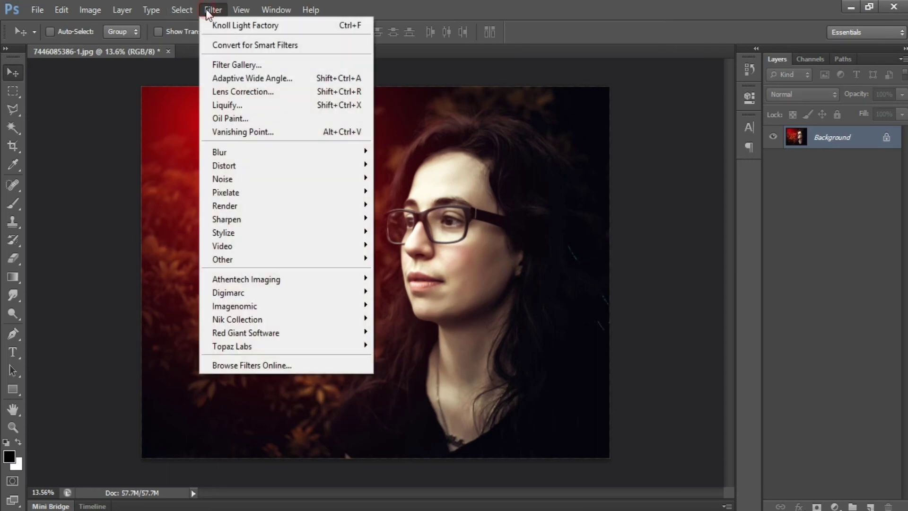
{"action": "left_click", "coordinate": [315, 331]}
{"action": "left_click", "coordinate": [379, 333]}
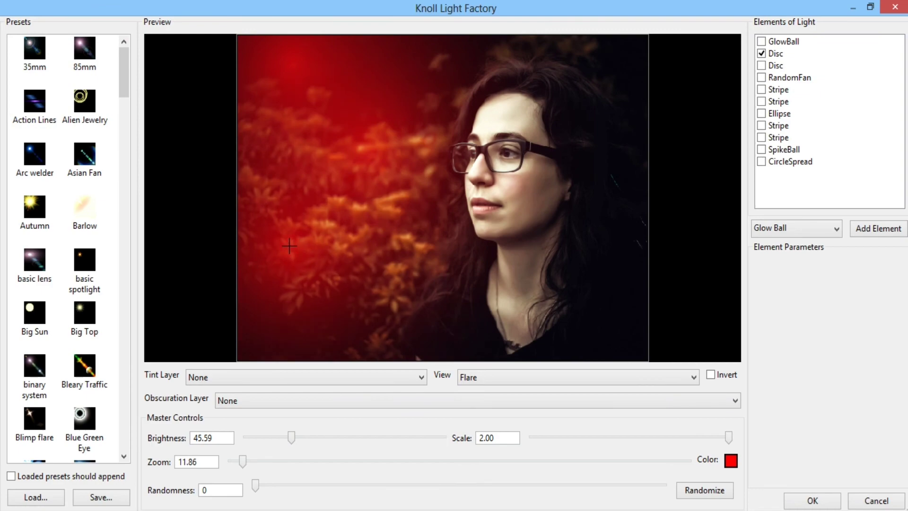
{"action": "left_click", "coordinate": [800, 502]}
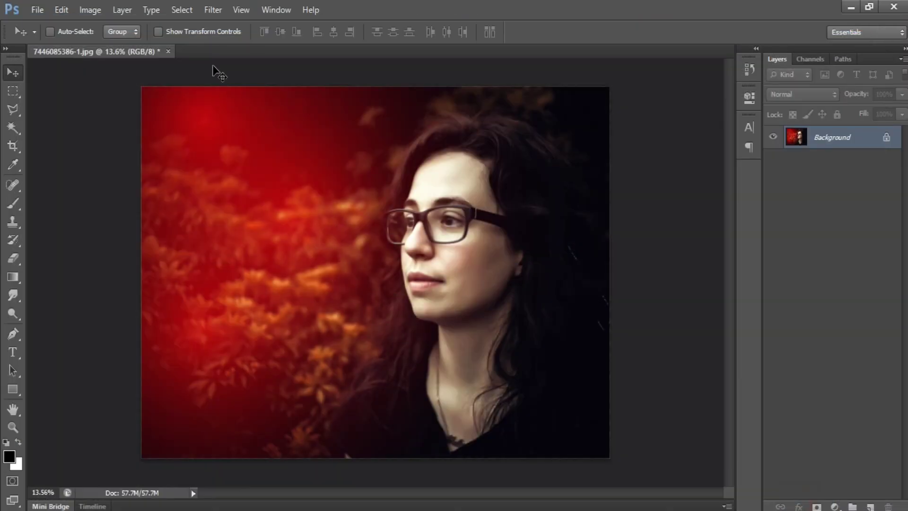
Apply the Athentech Imaging Perfectly Clear filter again with its current Custom settings
{"action": "left_click", "coordinate": [222, 10]}
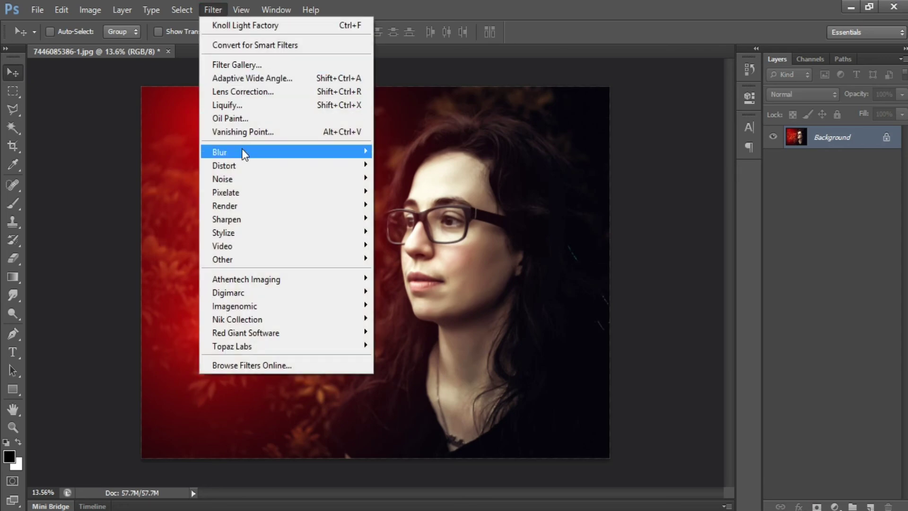
{"action": "mouse_move", "coordinate": [293, 280]}
{"action": "left_click", "coordinate": [387, 282]}
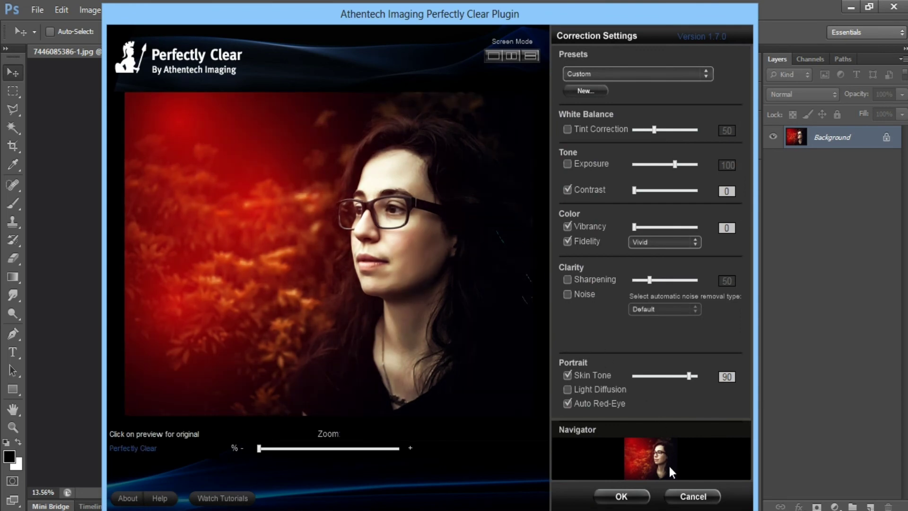
{"action": "left_click", "coordinate": [639, 496]}
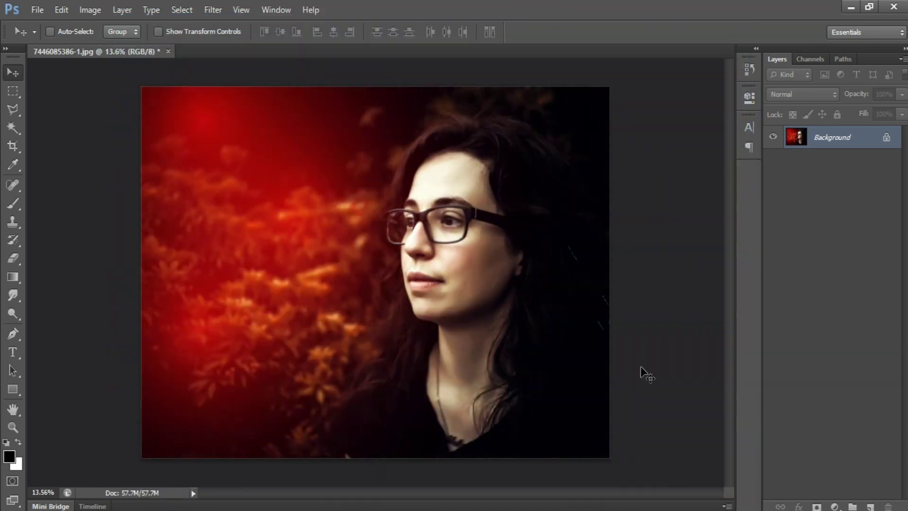
{"action": "scroll", "coordinate": [544, 316], "scroll_direction": "up", "scroll_amount": 5}
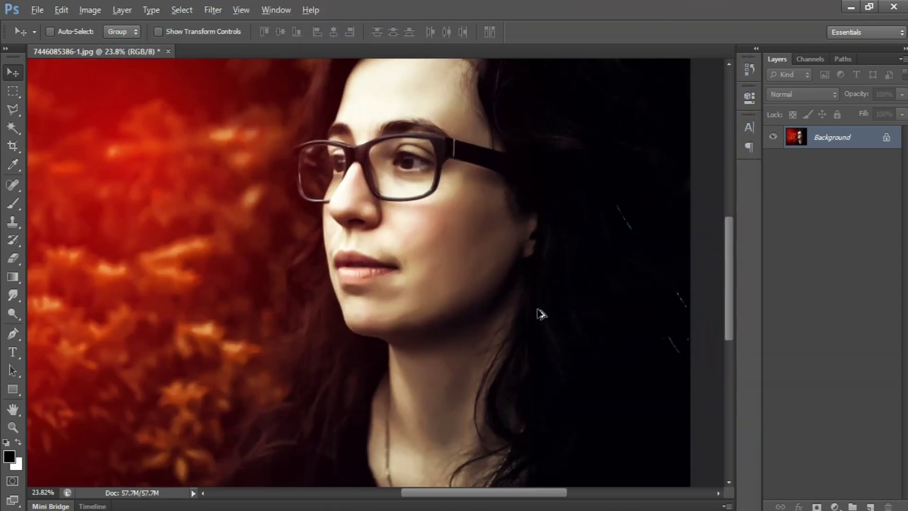
{"action": "scroll", "coordinate": [591, 191], "scroll_direction": "down", "scroll_amount": 5}
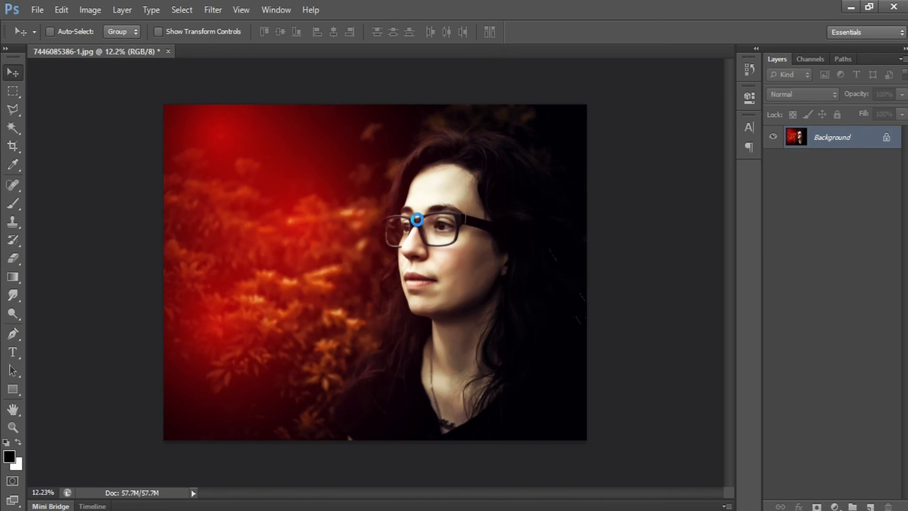
{"action": "key", "text": "ctrl+shift+s"}
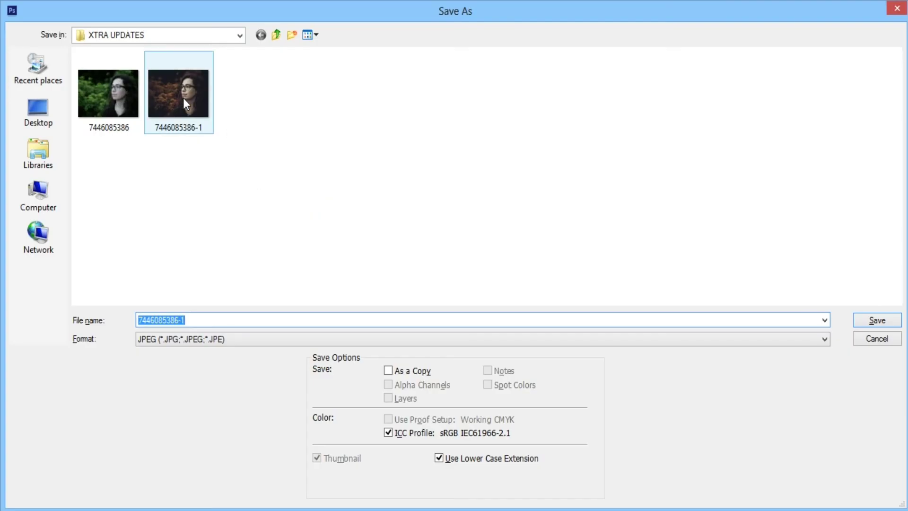
{"action": "left_click", "coordinate": [204, 317]}
{"action": "key", "text": "BackSpace"}
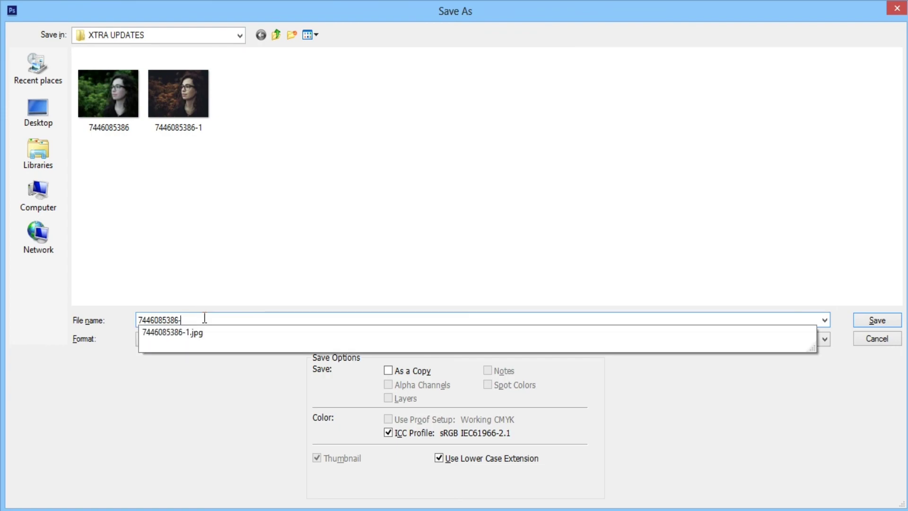
{"action": "type", "text": "2"}
{"action": "key", "text": "Return"}
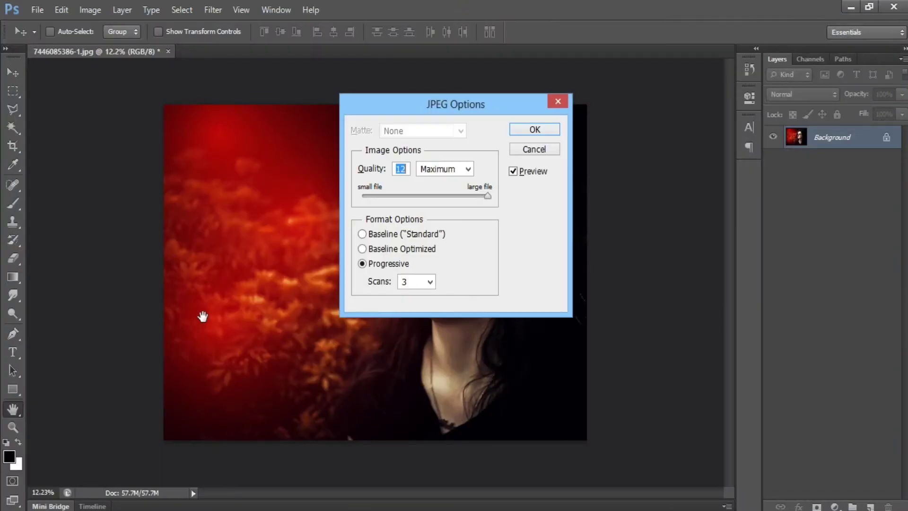
{"action": "key", "text": "Return"}
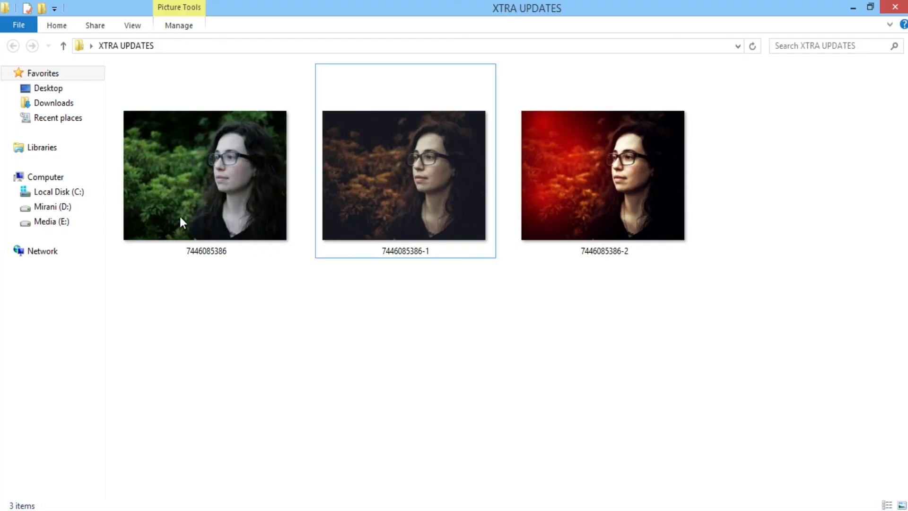
{"action": "left_click", "coordinate": [186, 196]}
{"action": "left_click", "coordinate": [657, 230]}
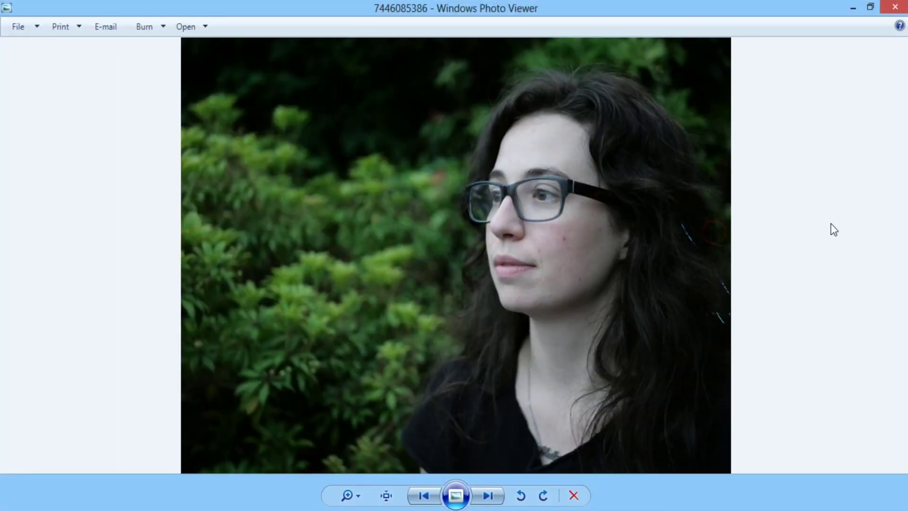
{"action": "key", "text": "Right"}
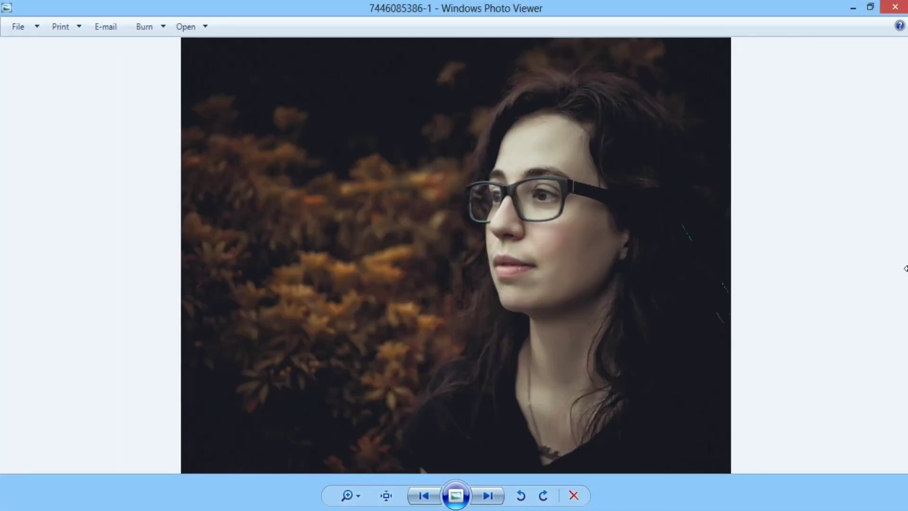
{"action": "key", "text": "Right"}
{"action": "key", "text": "Left"}
{"action": "key", "text": "Right"}
{"action": "key", "text": "Right"}
{"action": "key", "text": "Left"}
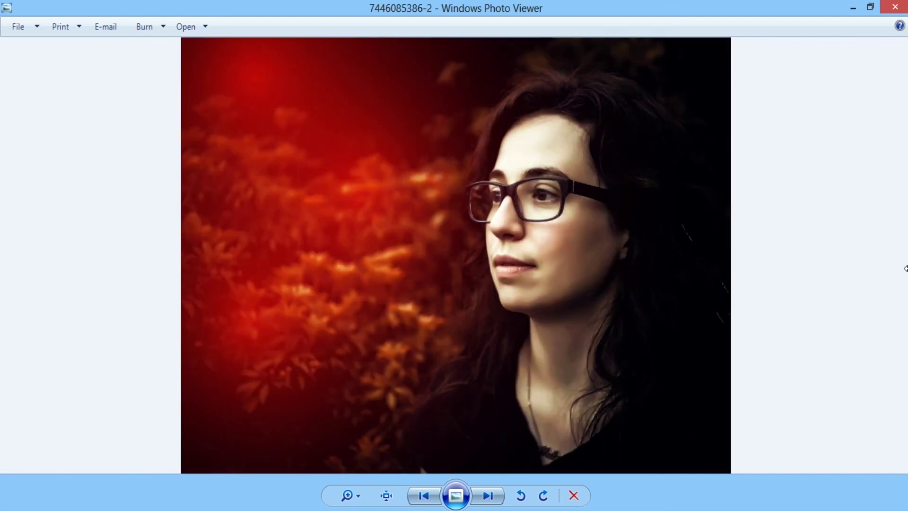
{"action": "key", "text": "Left"}
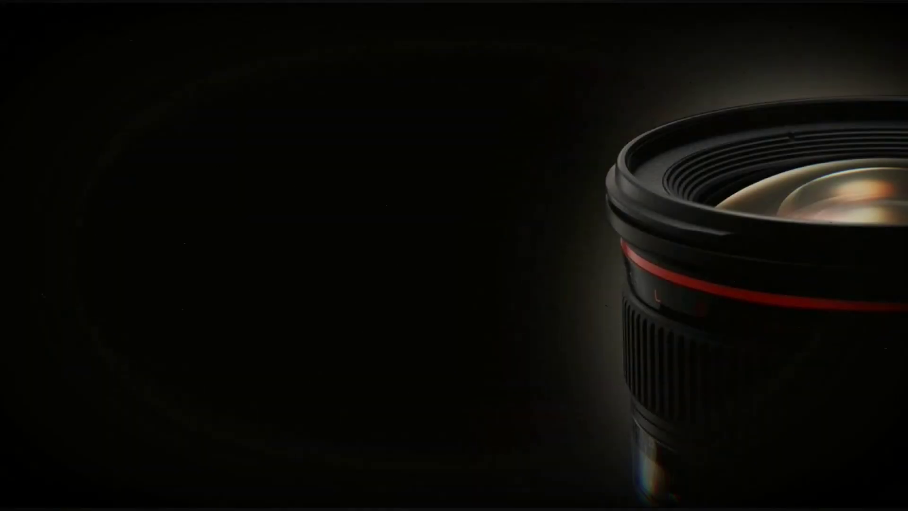